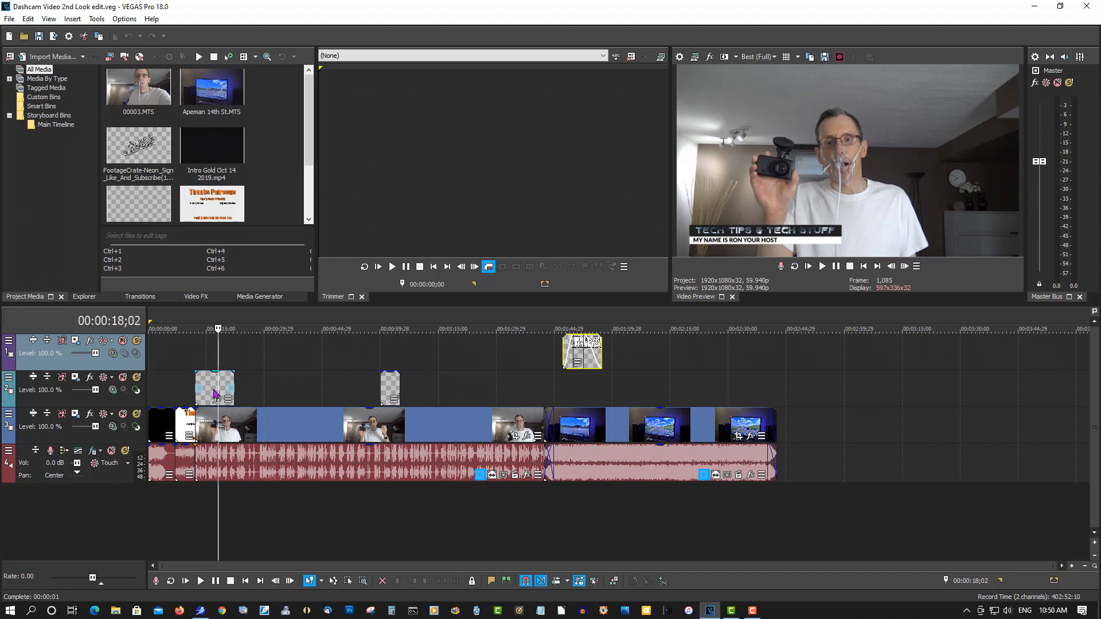
Step: Review the overlays along the finished project's timeline, mute its audio track and return to the project start
{"action": "left_click", "coordinate": [396, 320]}
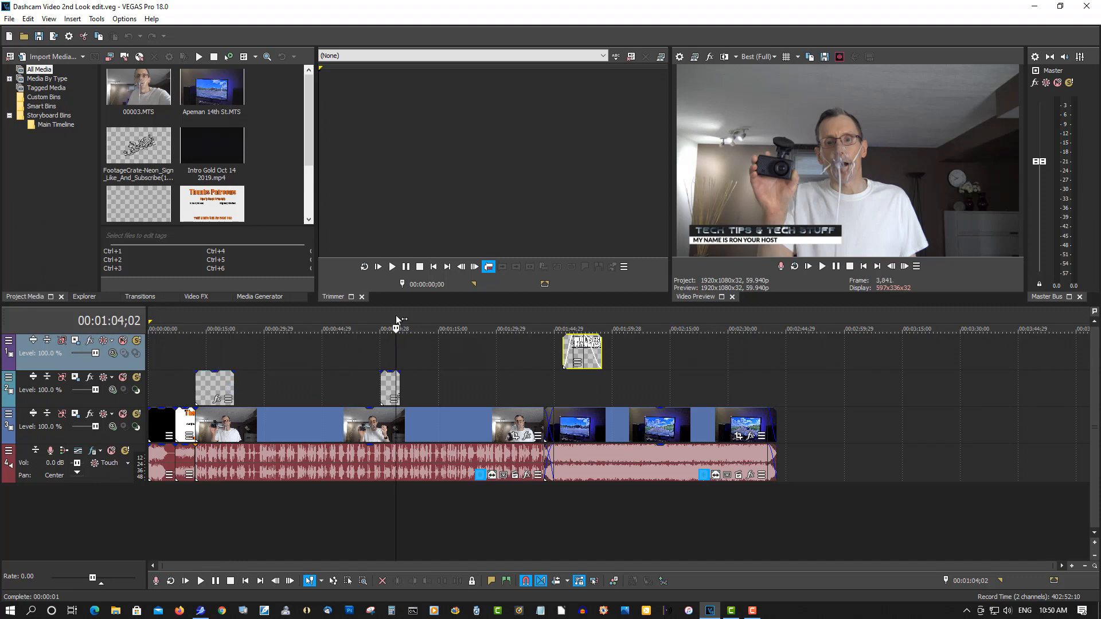
{"action": "left_click", "coordinate": [578, 321]}
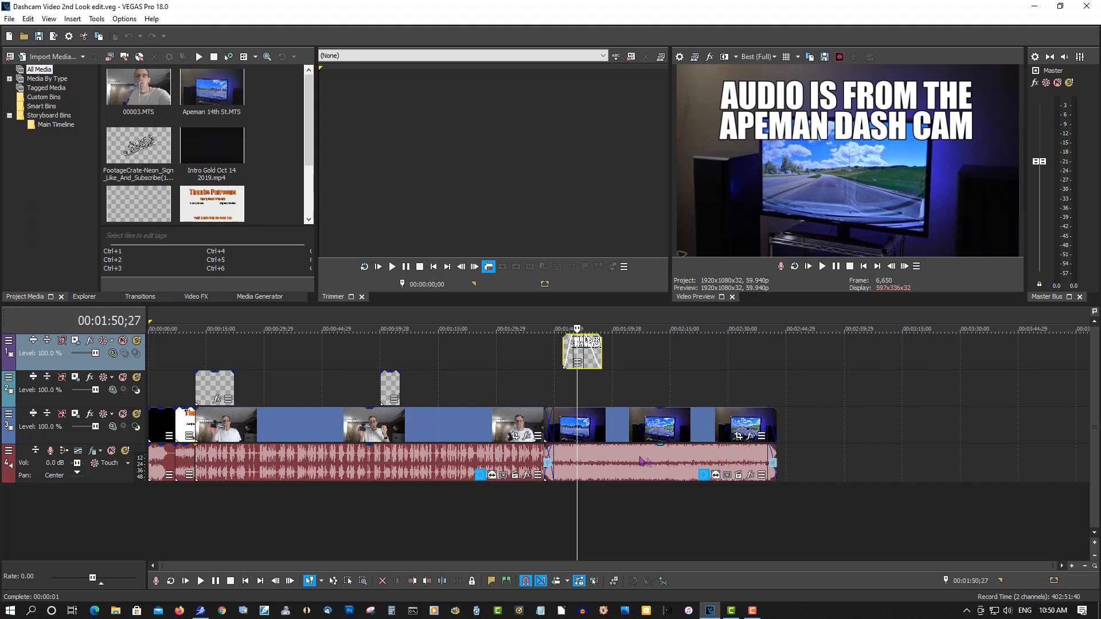
{"action": "left_click", "coordinate": [111, 452]}
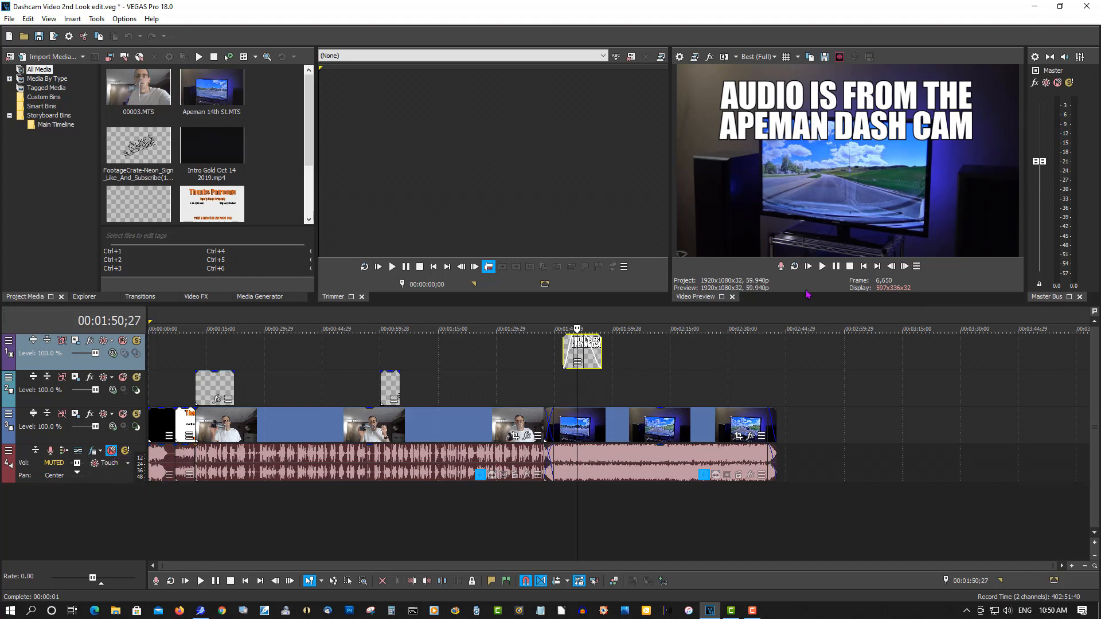
{"action": "left_click", "coordinate": [865, 267]}
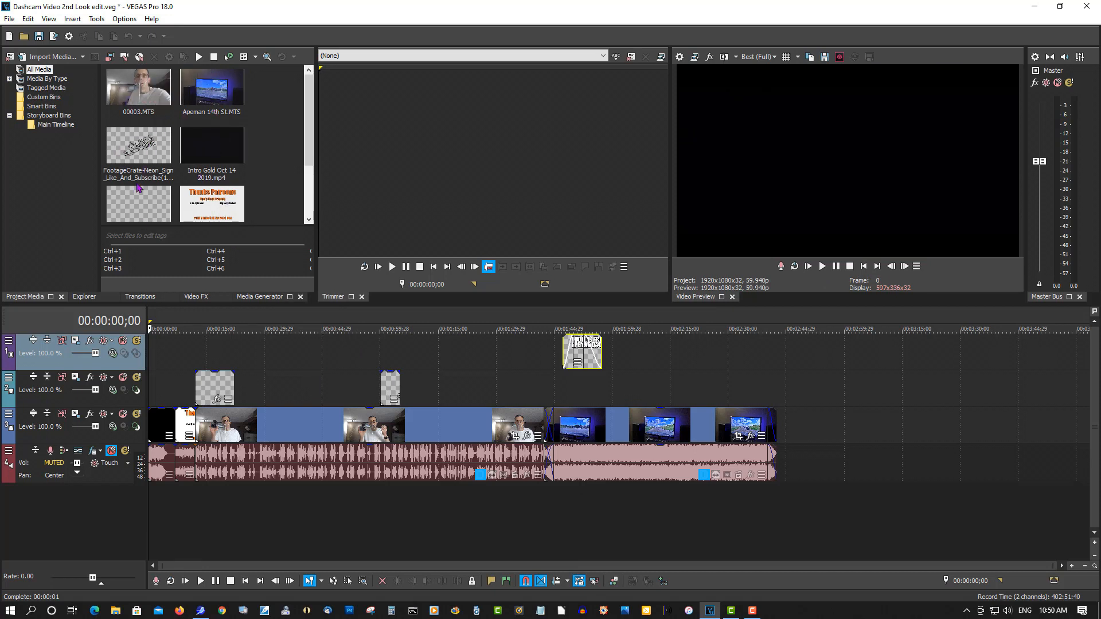
Step: Start a new empty project without saving the changes to the dashcam project
{"action": "left_click", "coordinate": [9, 36]}
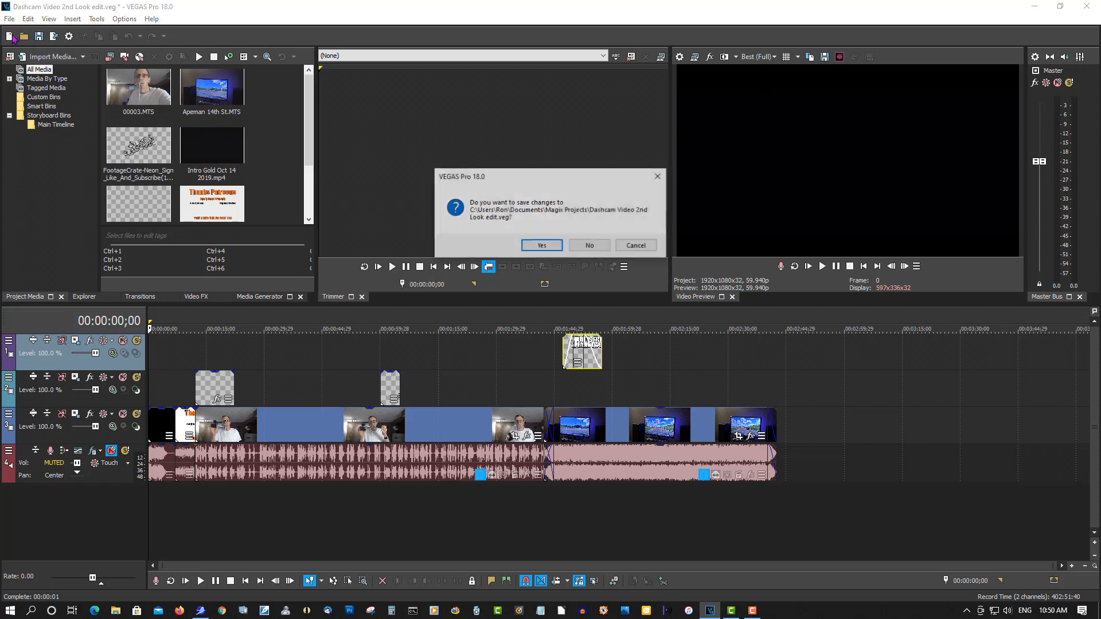
{"action": "left_click", "coordinate": [583, 248]}
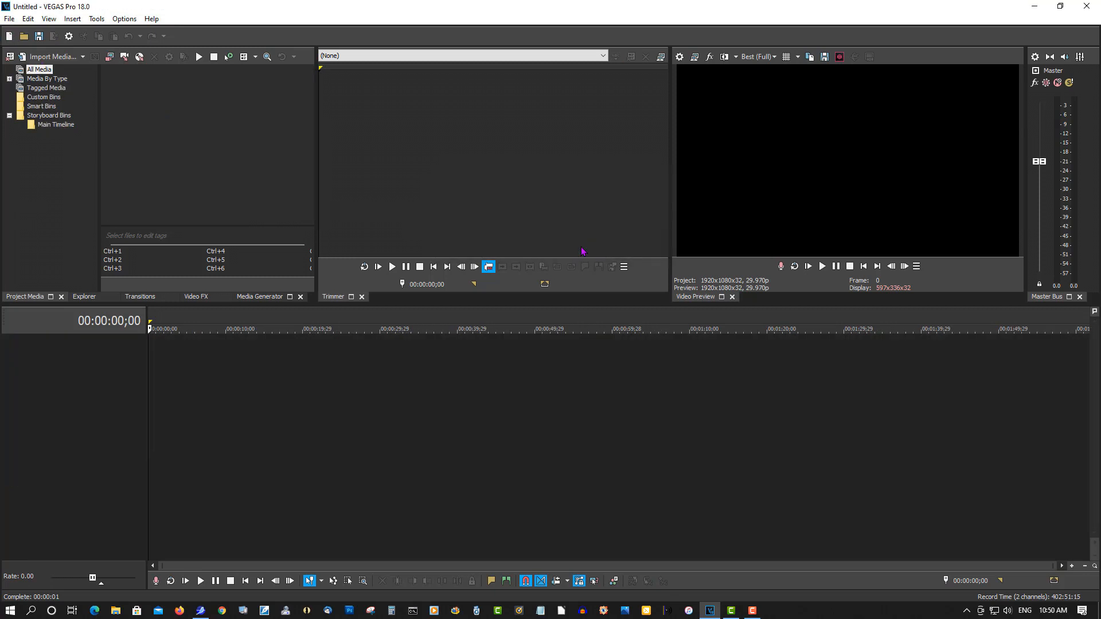
Step: Import Intro Gold Oct 14 2019, Lower Third Final Lite For Vegas and FootageCrate-Neon_Sign_Like_And_Subscribe(1) from the A_Video Intro and Like folder
{"action": "left_click", "coordinate": [40, 56]}
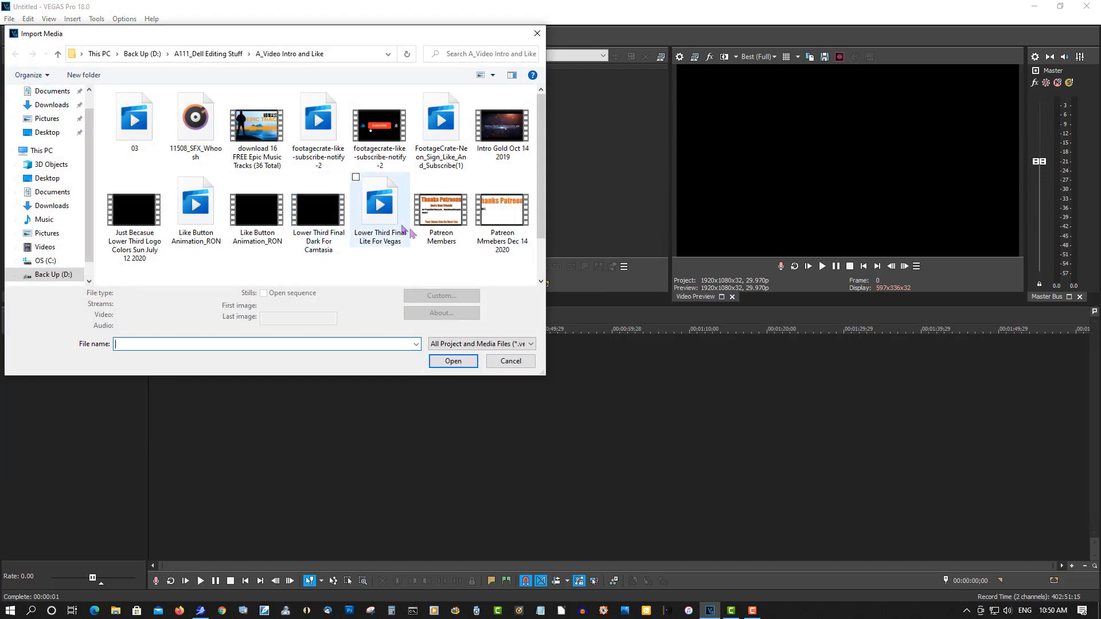
{"action": "left_click", "coordinate": [503, 159]}
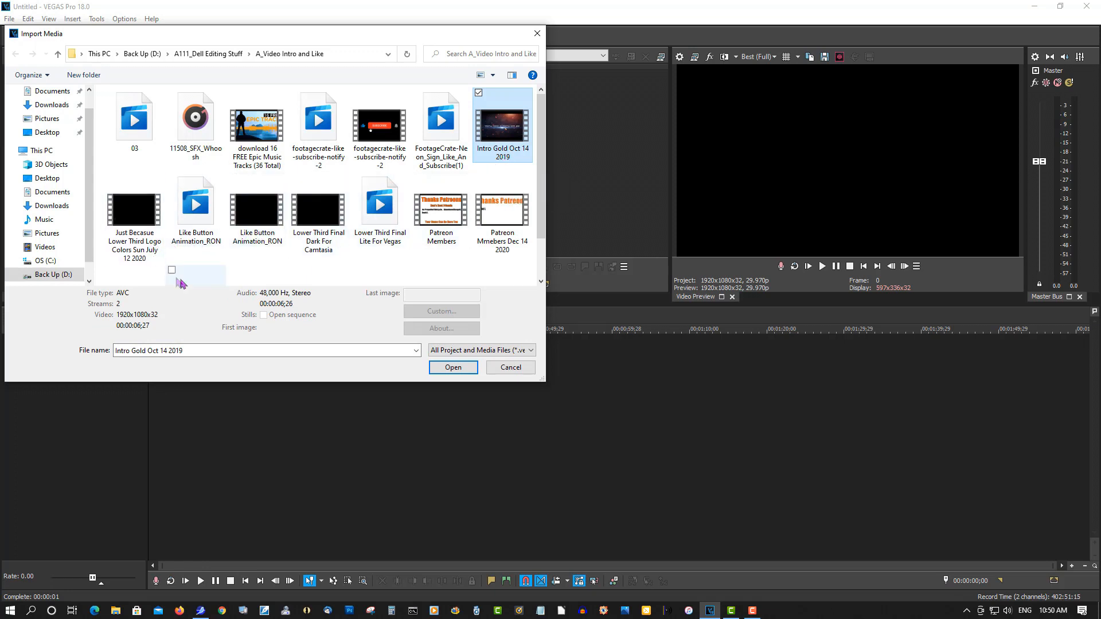
{"action": "left_click", "coordinate": [377, 236], "text": "ctrl"}
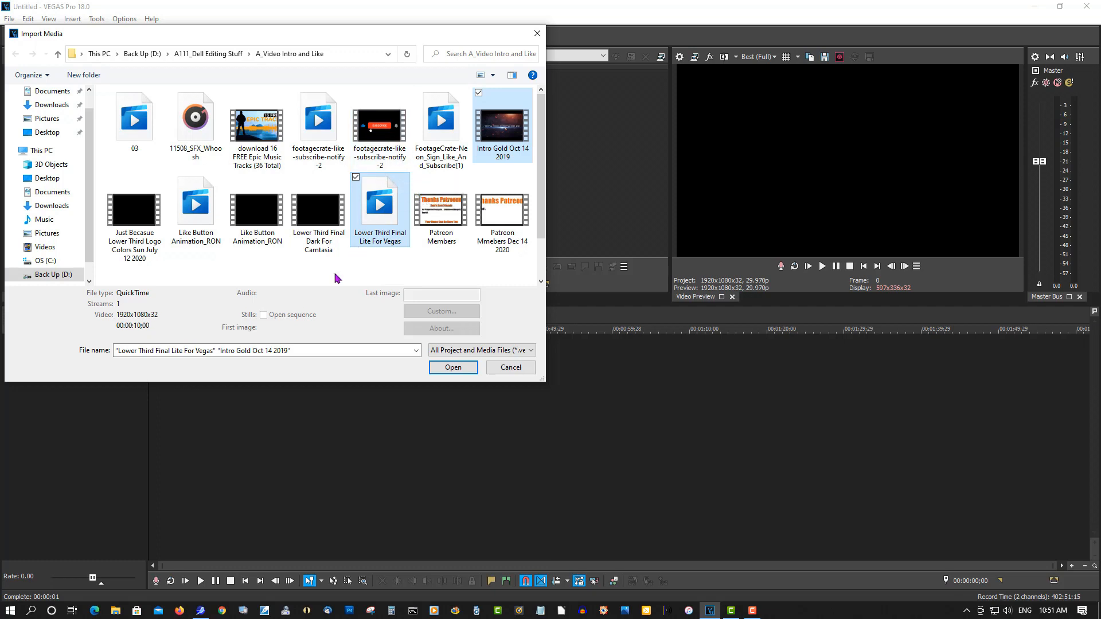
{"action": "left_click", "coordinate": [431, 163], "text": "ctrl"}
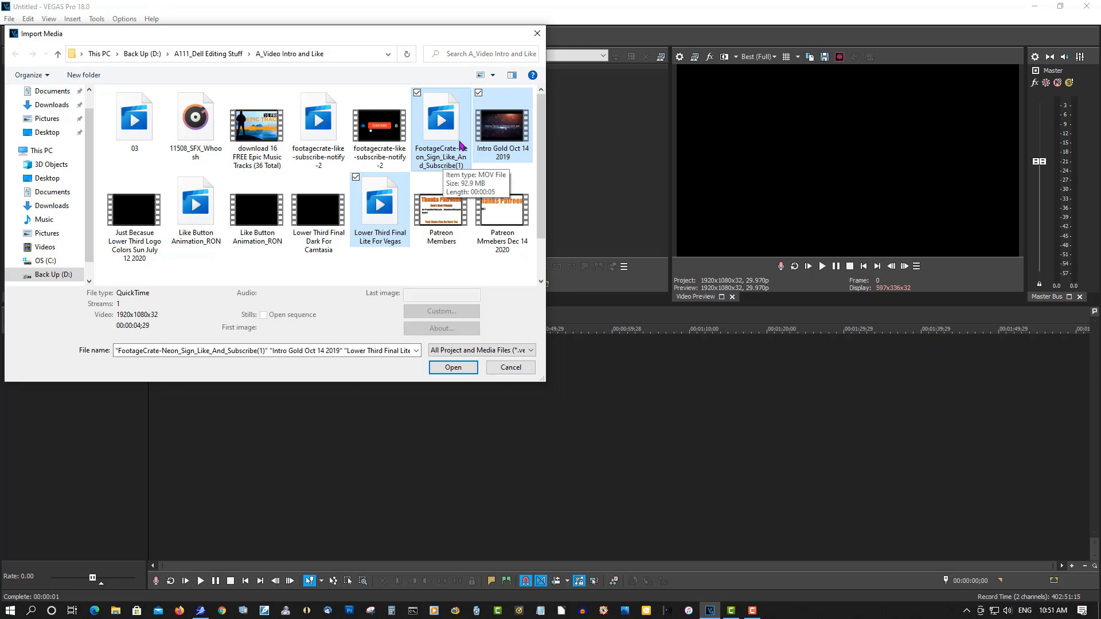
{"action": "left_click", "coordinate": [451, 370]}
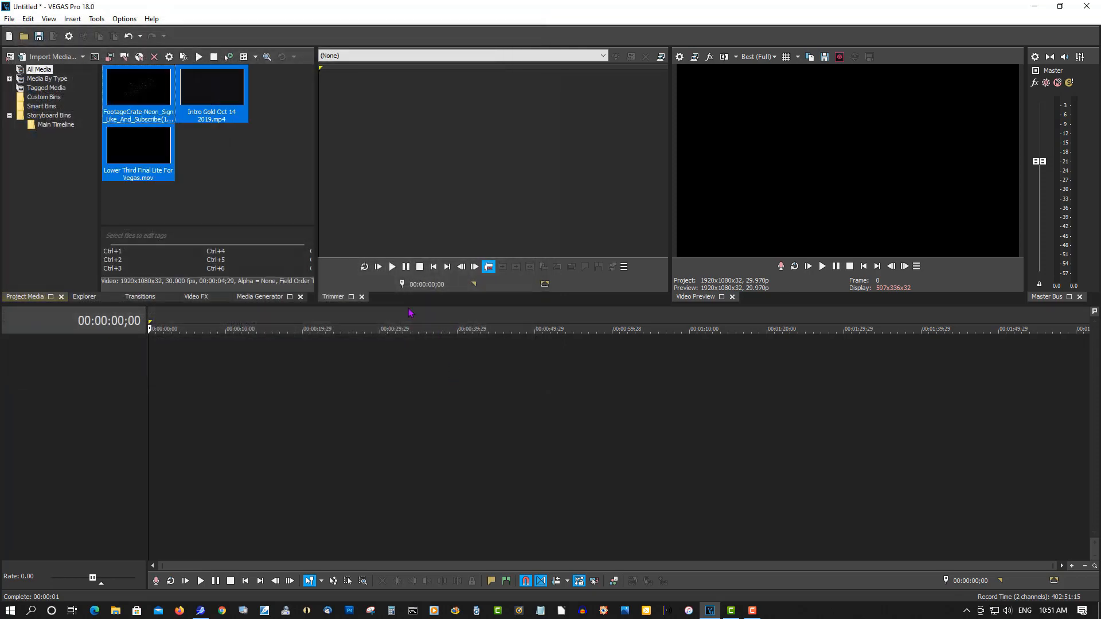
{"action": "left_click", "coordinate": [251, 181]}
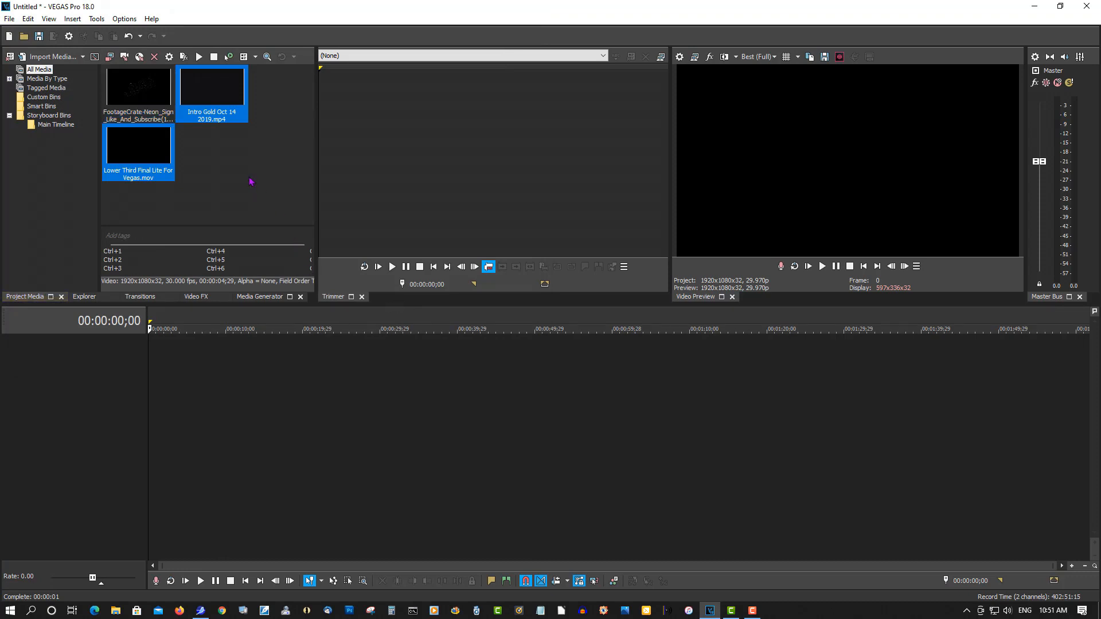
Step: Import the 00003 and Apeman 14th St videos from the APEMAN DRIVE folder on the Desktop
{"action": "left_click", "coordinate": [51, 56]}
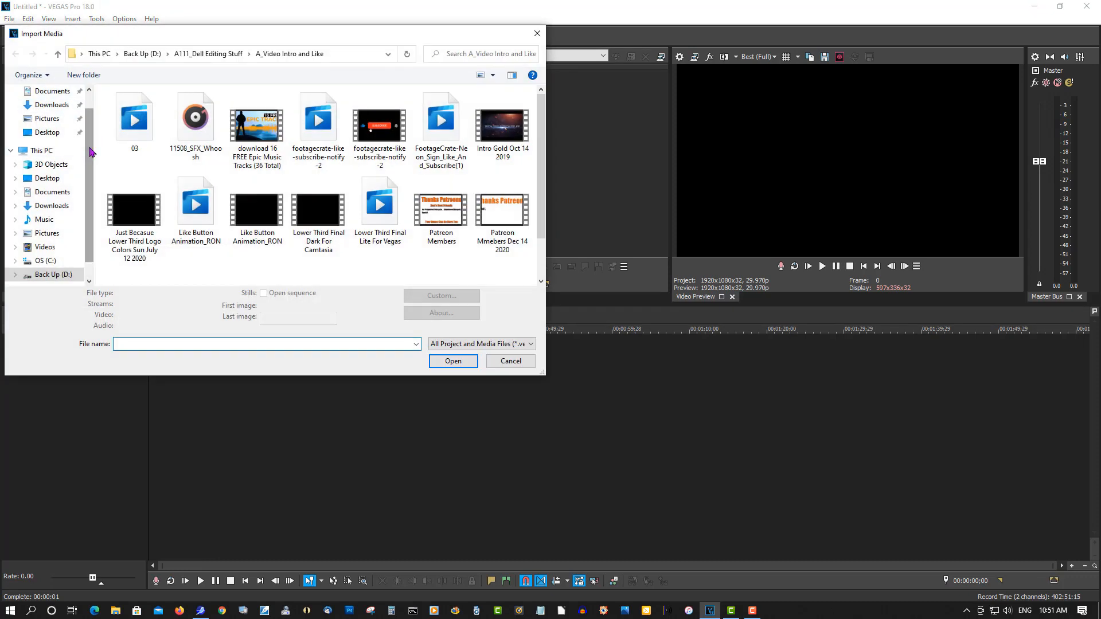
{"action": "scroll", "coordinate": [91, 123], "scroll_direction": "up", "scroll_amount": 2}
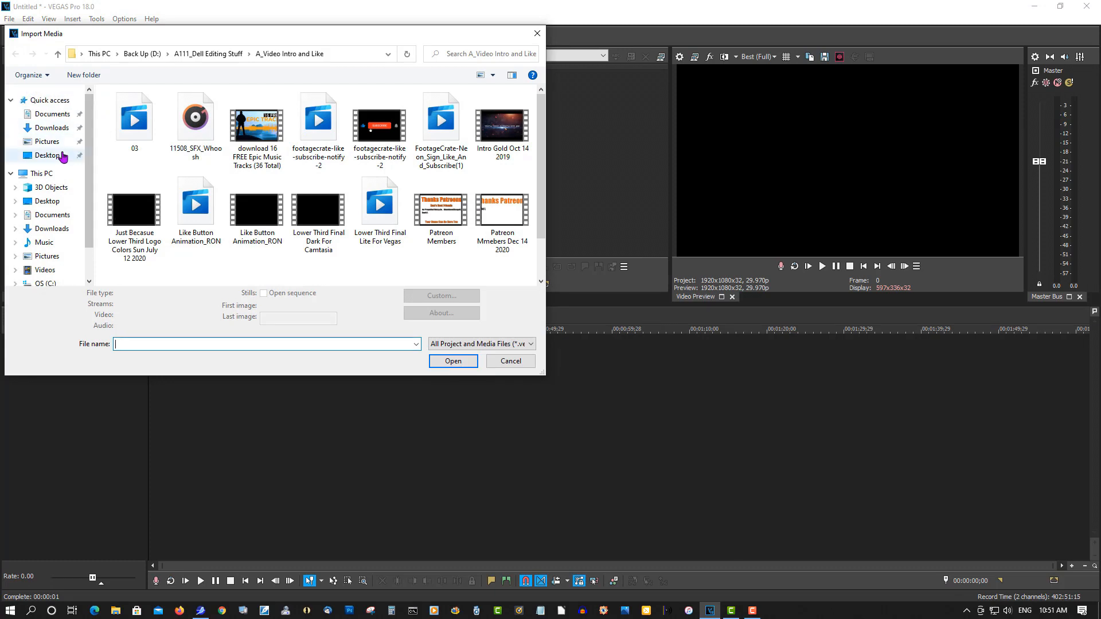
{"action": "left_click", "coordinate": [47, 155]}
{"action": "double_click", "coordinate": [254, 138]}
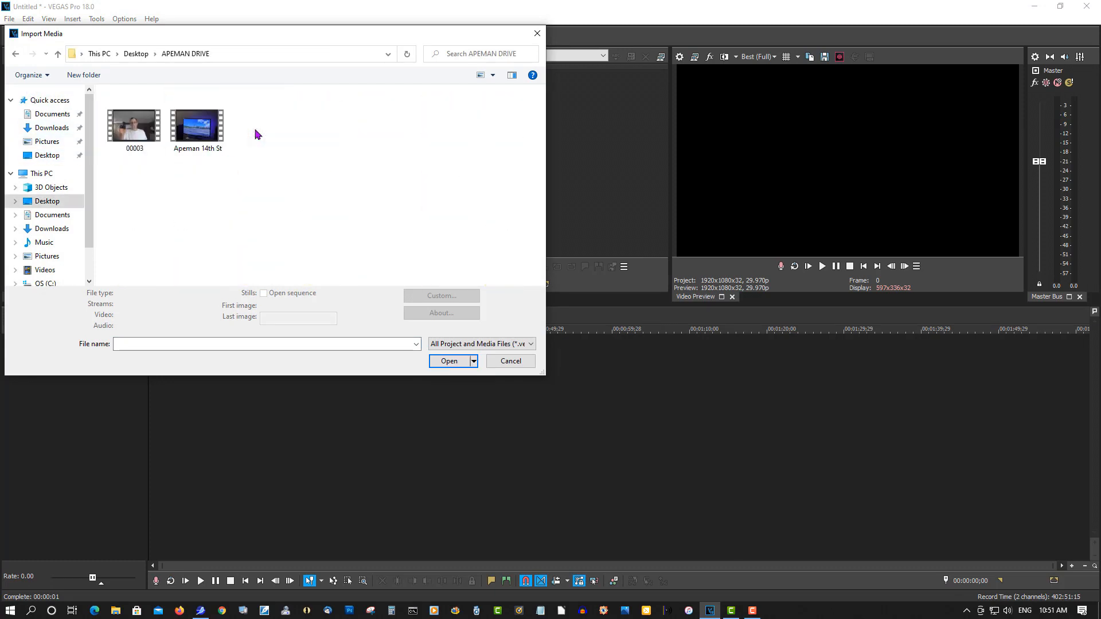
{"action": "left_click", "coordinate": [199, 150]}
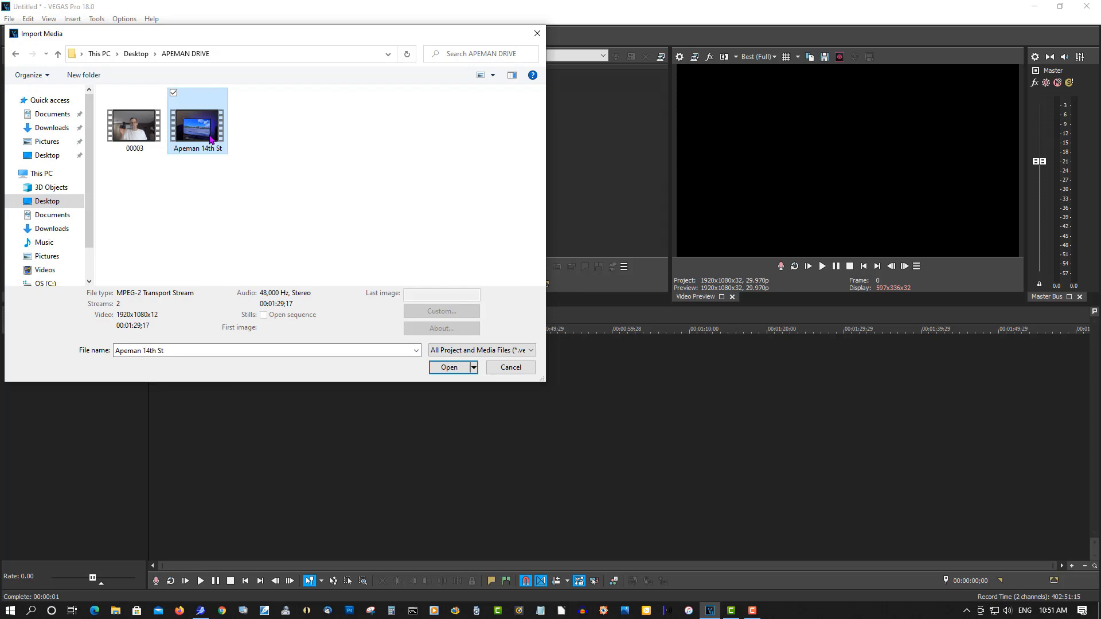
{"action": "left_click", "coordinate": [137, 132], "text": "ctrl"}
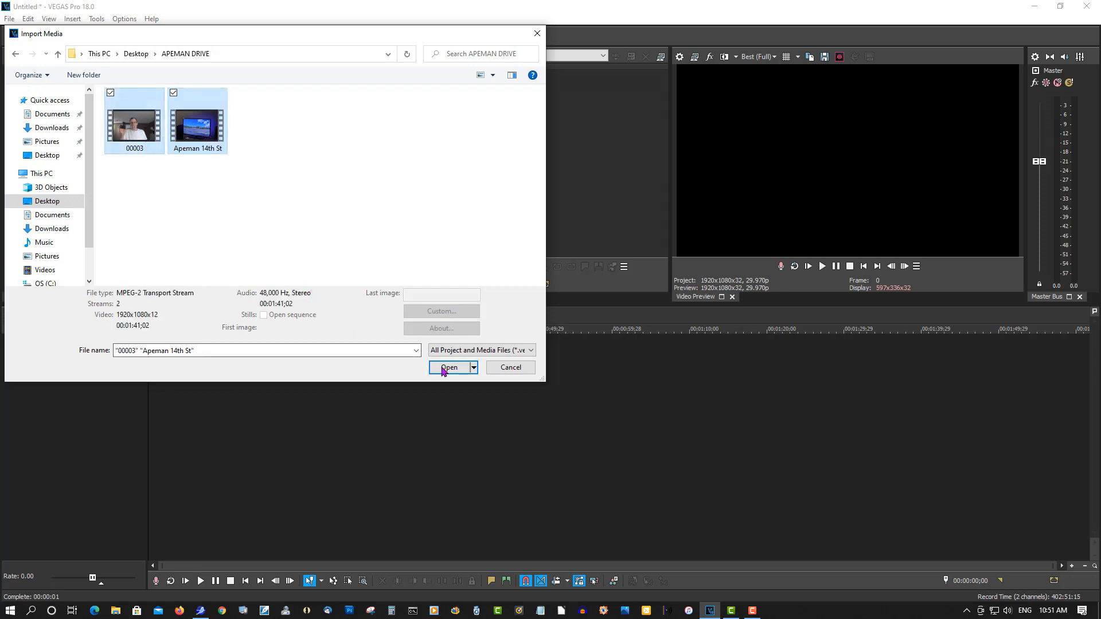
{"action": "left_click", "coordinate": [446, 368]}
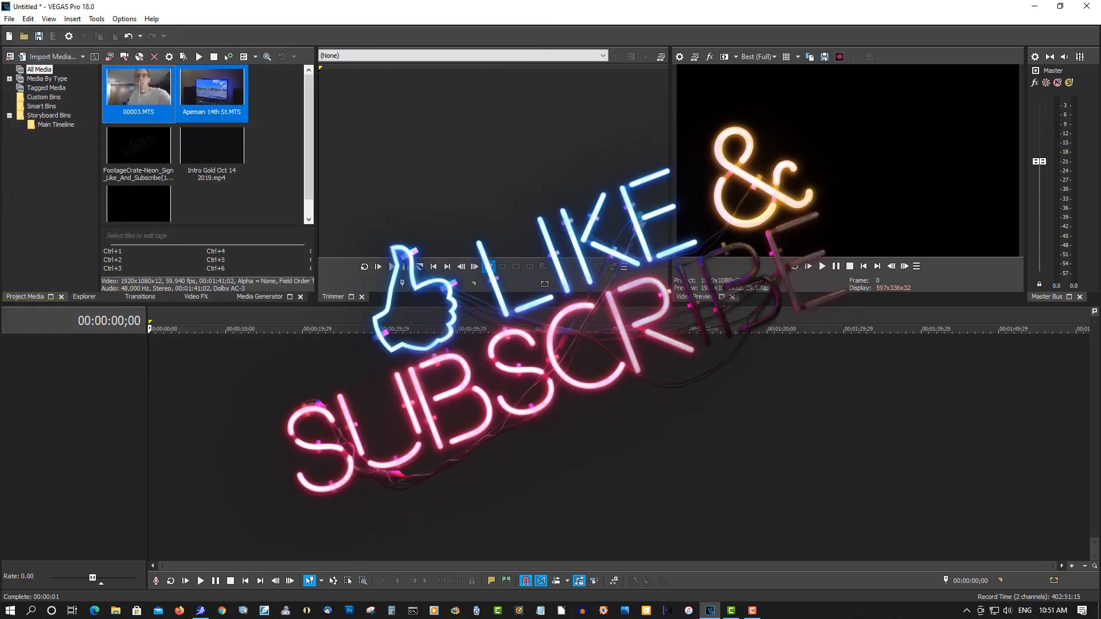
{"action": "left_click", "coordinate": [213, 195]}
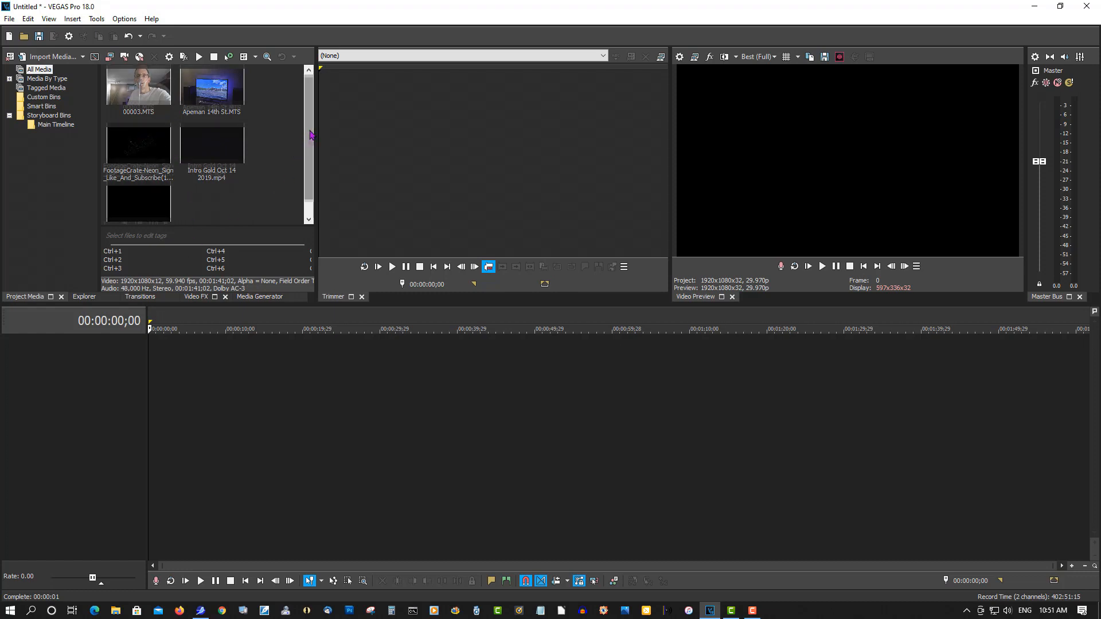
Step: Add Intro Gold Oct 14 2019.mp4 at the timeline start, matching the project video settings to it, and preview a frame
{"action": "scroll", "coordinate": [307, 140], "scroll_direction": "down", "scroll_amount": 1}
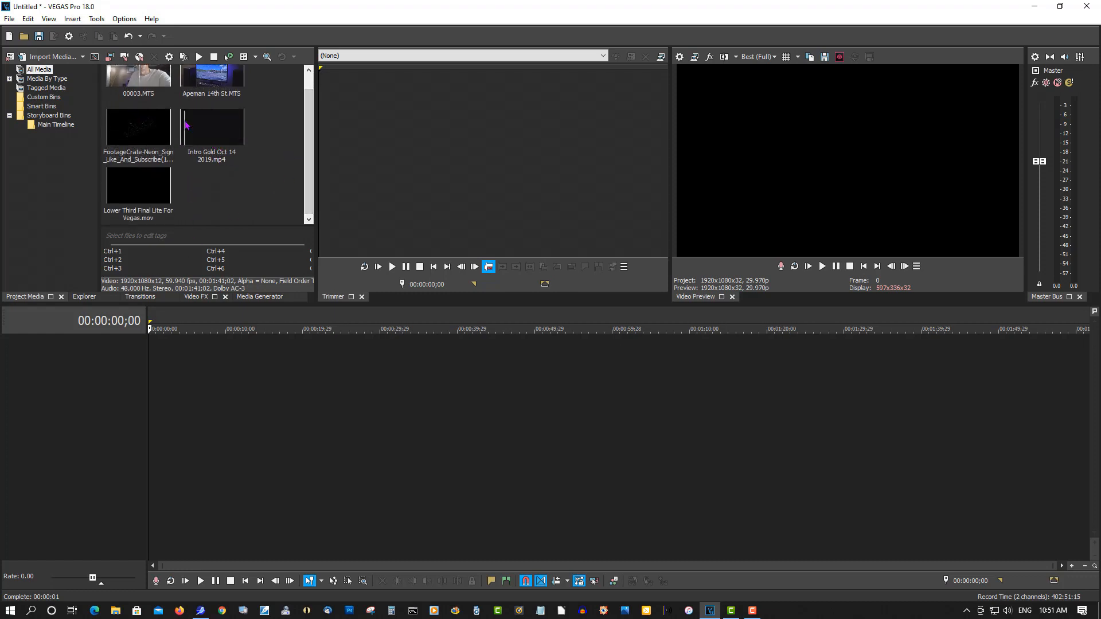
{"action": "left_click_drag", "start_coordinate": [149, 328], "coordinate": [114, 331]}
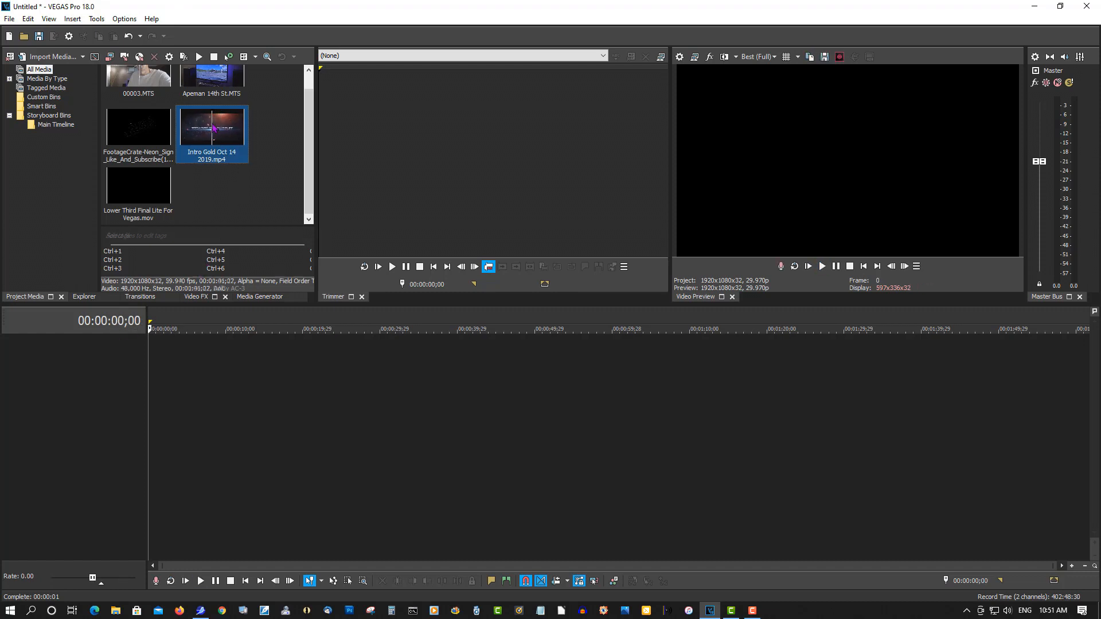
{"action": "double_click", "coordinate": [213, 127]}
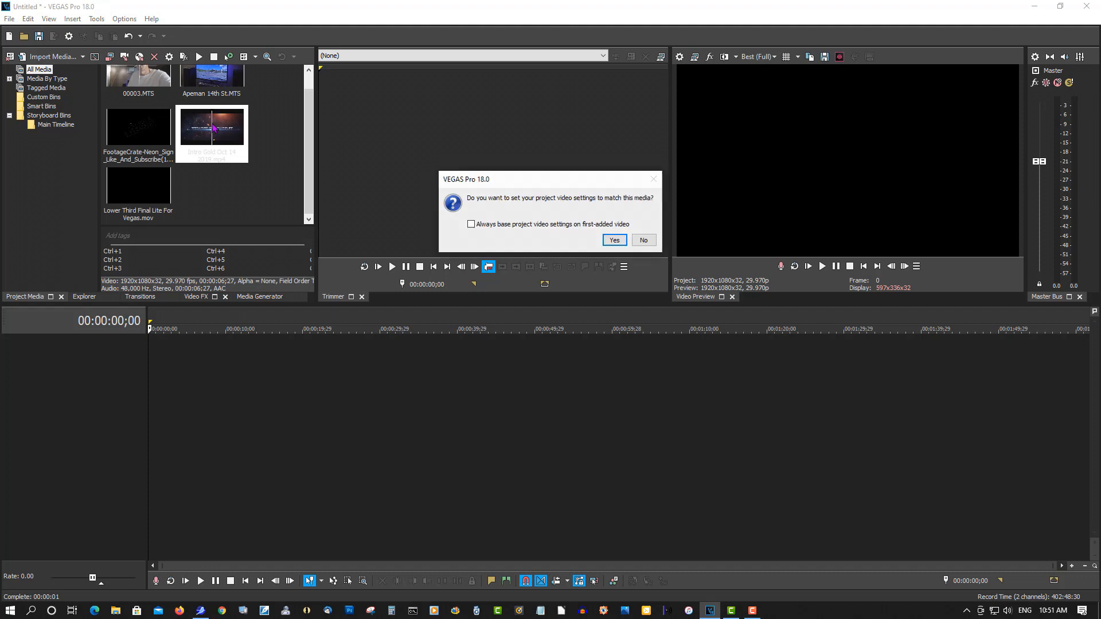
{"action": "left_click", "coordinate": [615, 240]}
{"action": "left_click", "coordinate": [176, 323]}
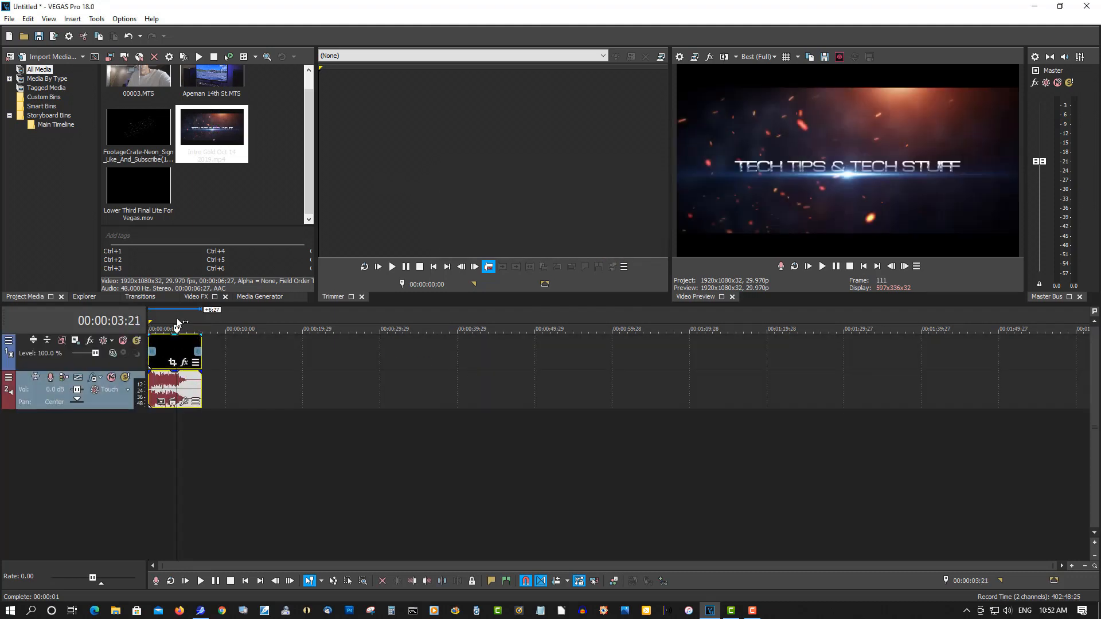
Step: Place the 00003.MTS clip on the timeline directly after the intro clip
{"action": "left_click", "coordinate": [208, 316]}
{"action": "left_click", "coordinate": [197, 311]}
{"action": "left_click", "coordinate": [200, 311]}
{"action": "left_click_drag", "start_coordinate": [308, 125], "coordinate": [313, 104]}
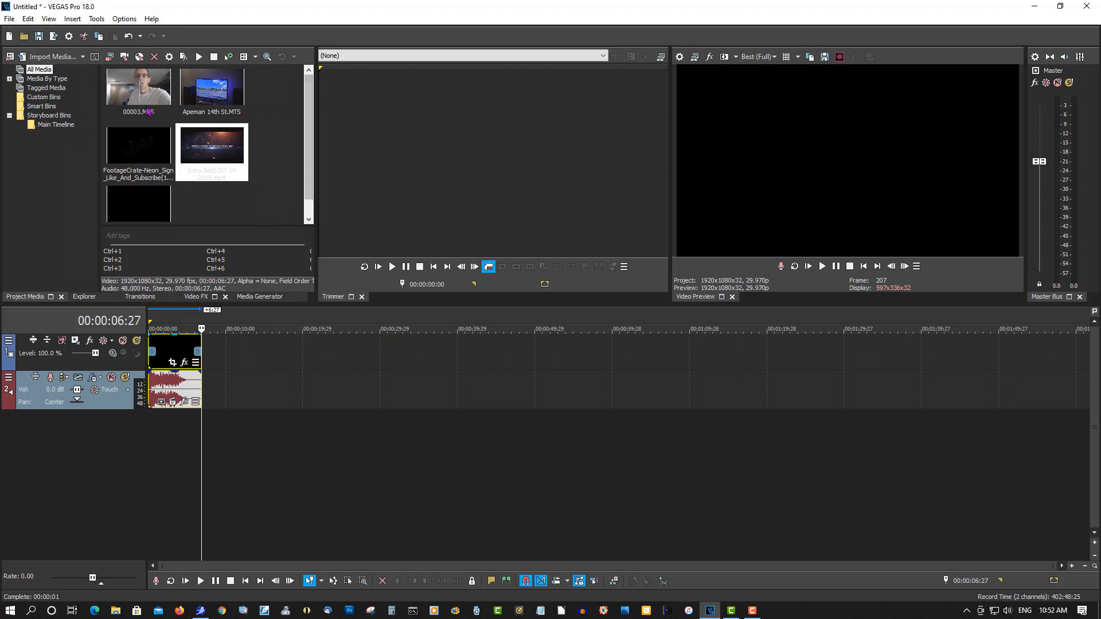
{"action": "left_click_drag", "start_coordinate": [145, 105], "coordinate": [241, 350]}
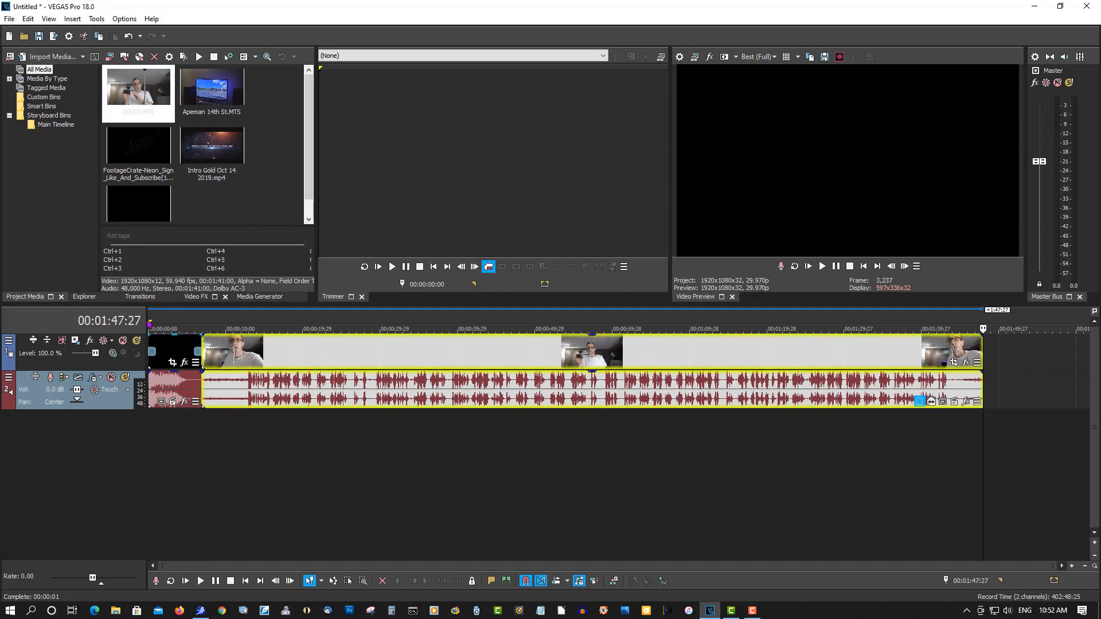
Step: Split the 00003.MTS clip at 00:00:12;18, delete its quiet opening section and move the remaining clip against the intro
{"action": "left_click", "coordinate": [243, 328]}
{"action": "left_click", "coordinate": [245, 328]}
{"action": "left_click", "coordinate": [246, 323]}
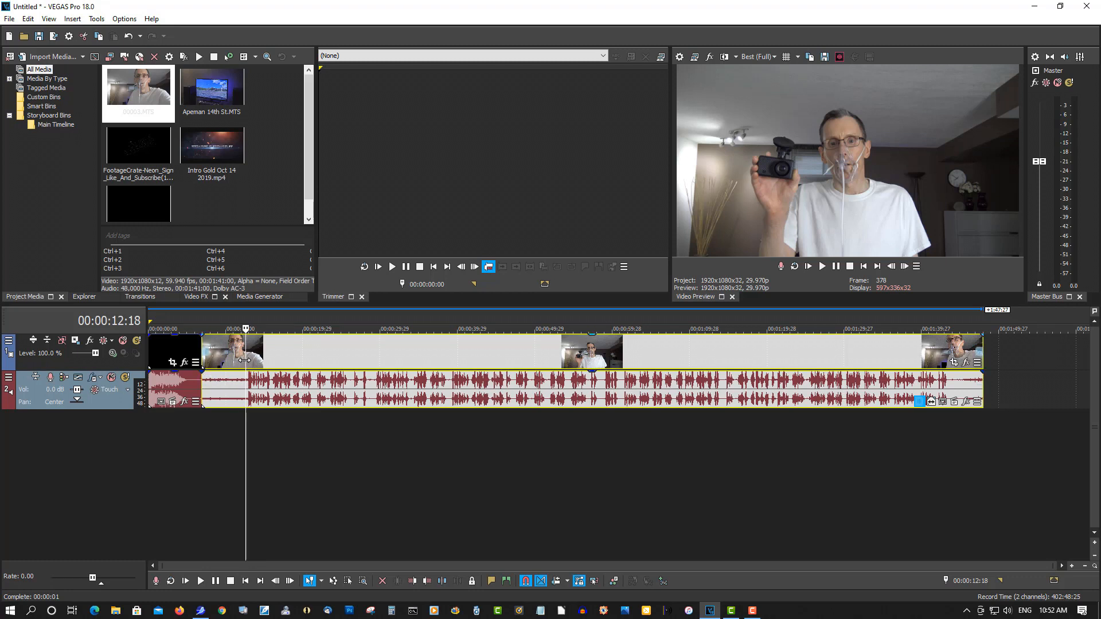
{"action": "key", "text": "s"}
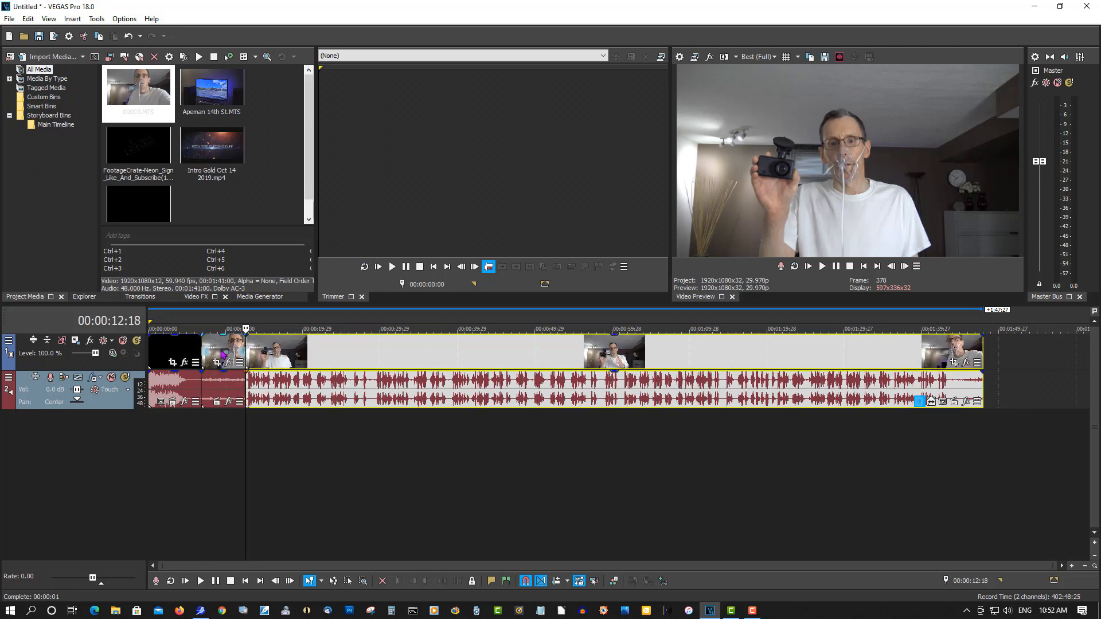
{"action": "left_click", "coordinate": [216, 354]}
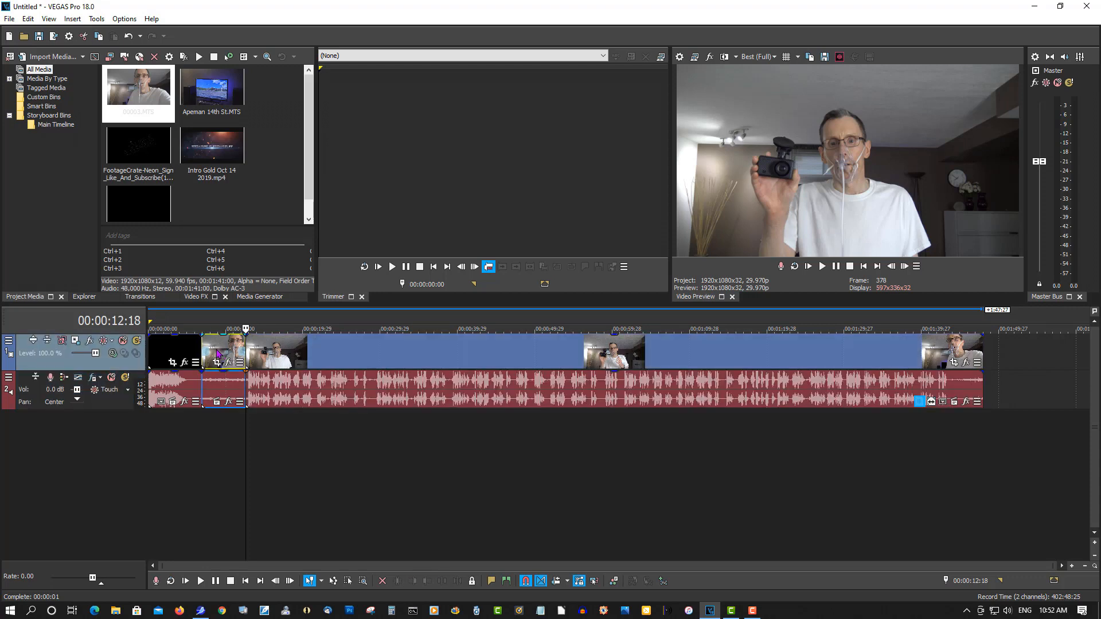
{"action": "key", "text": "Delete"}
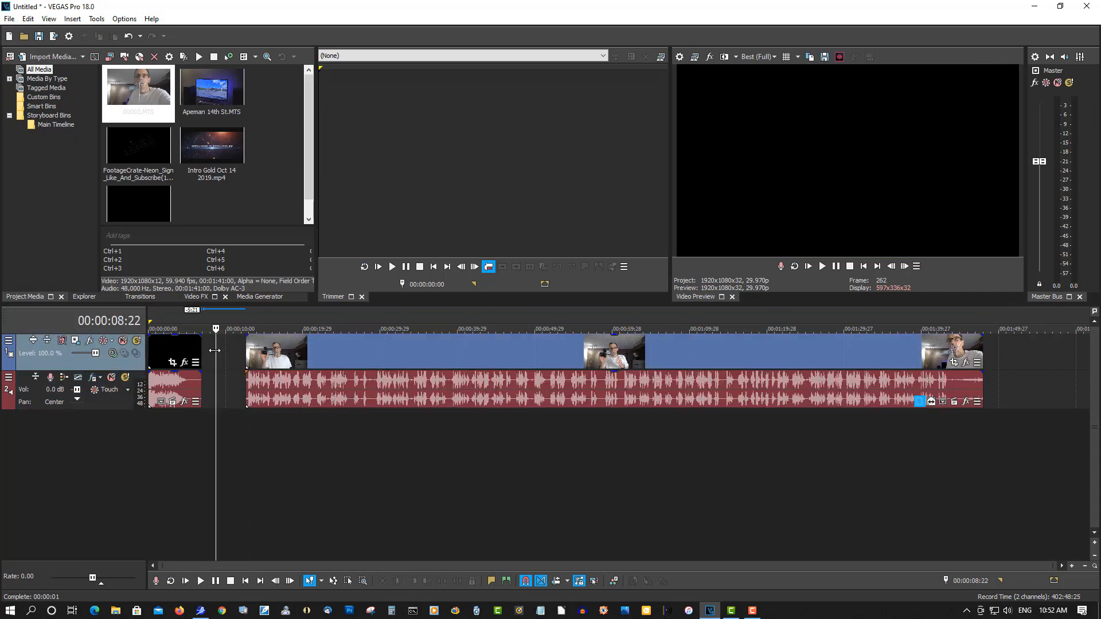
{"action": "left_click_drag", "start_coordinate": [360, 358], "coordinate": [316, 359]}
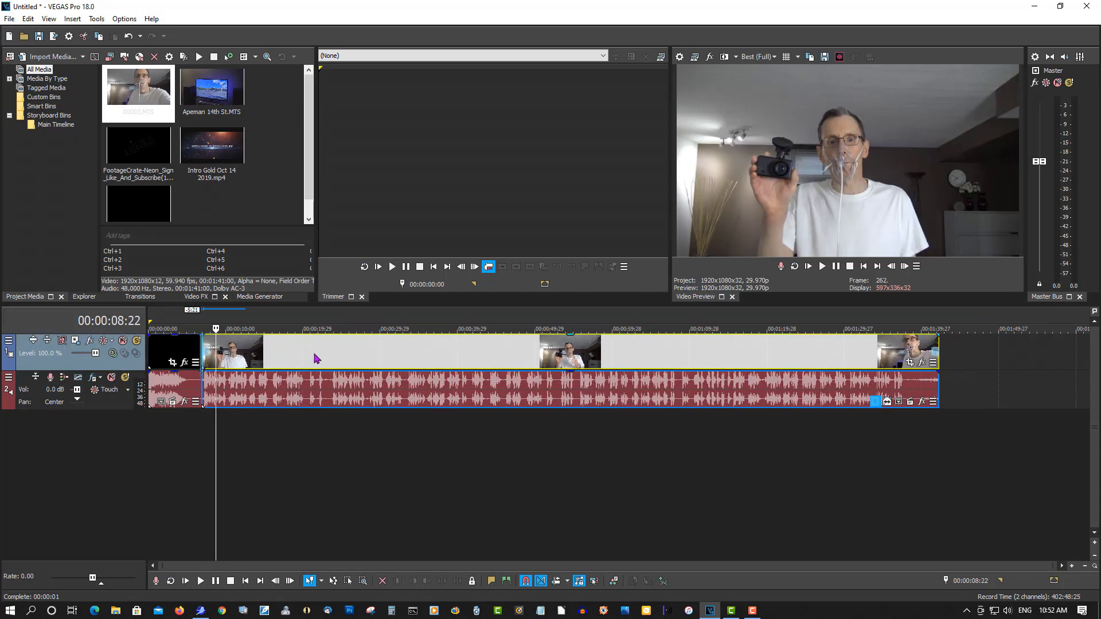
Step: Play the timeline from 00:00:05;14 to check the cut between the intro and the 00003.MTS clip
{"action": "left_click", "coordinate": [191, 327]}
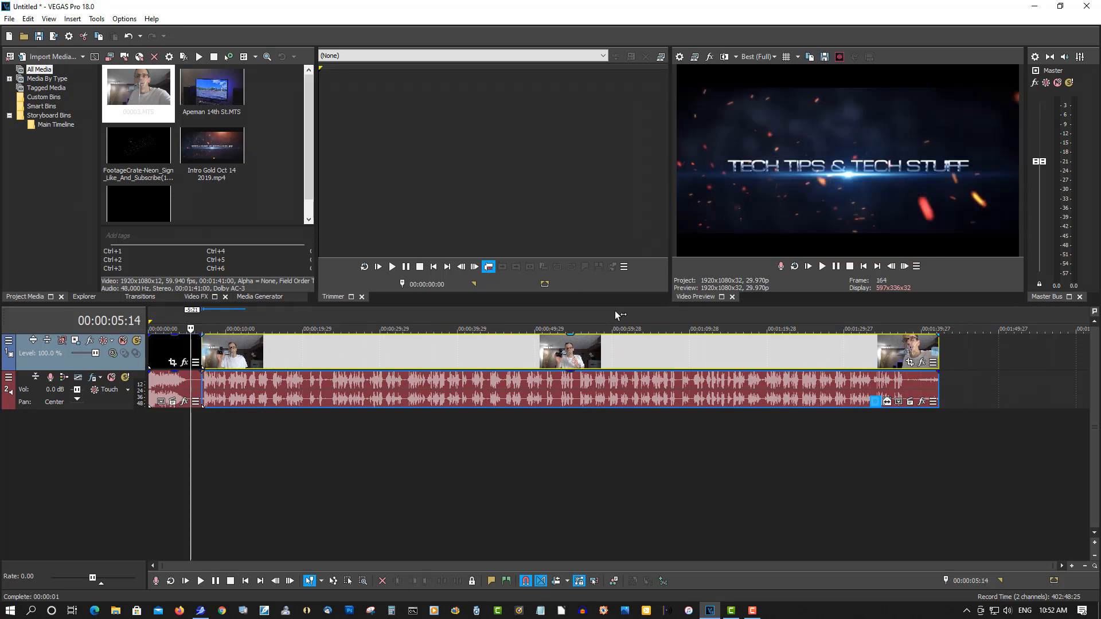
{"action": "left_click", "coordinate": [823, 266]}
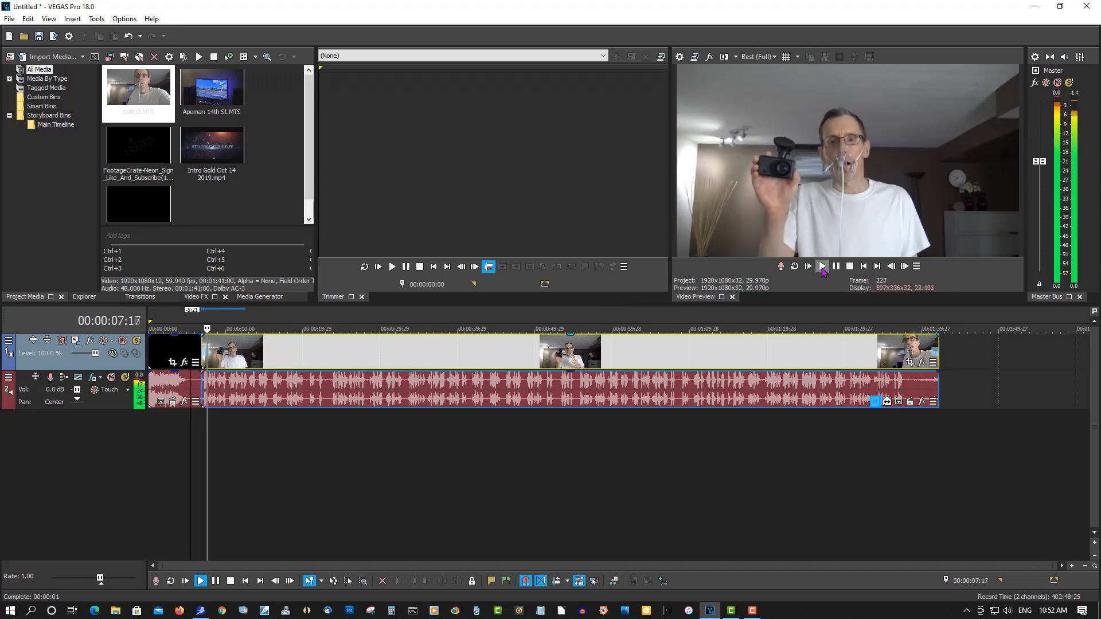
{"action": "left_click", "coordinate": [843, 271]}
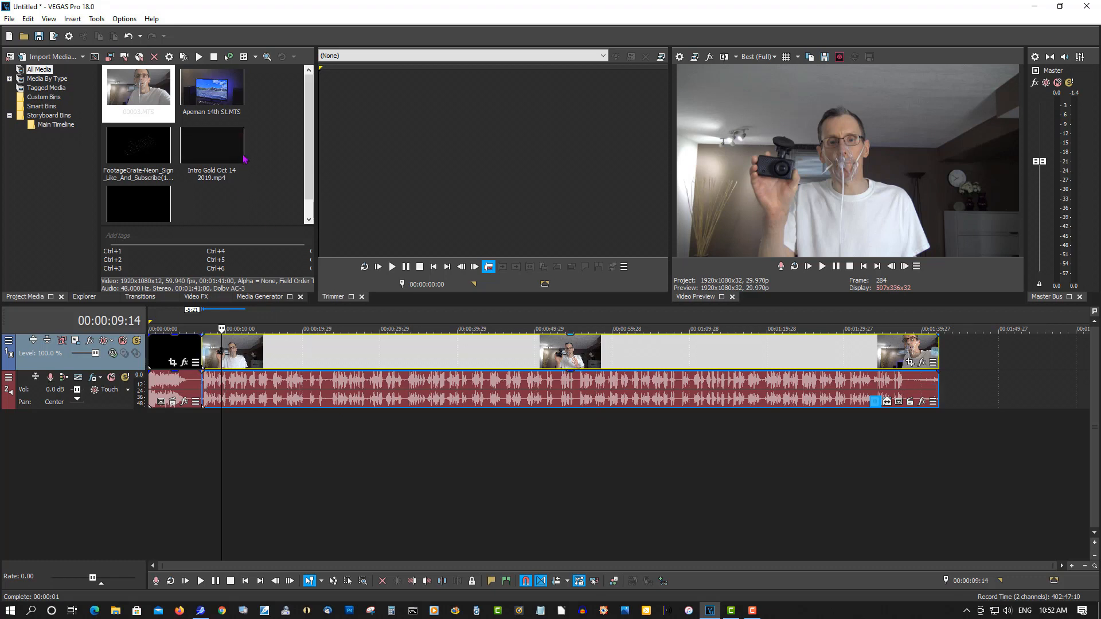
Step: Place the Apeman 14th St.MTS clip on the same tracks after the 00003.MTS clip
{"action": "left_click", "coordinate": [211, 91]}
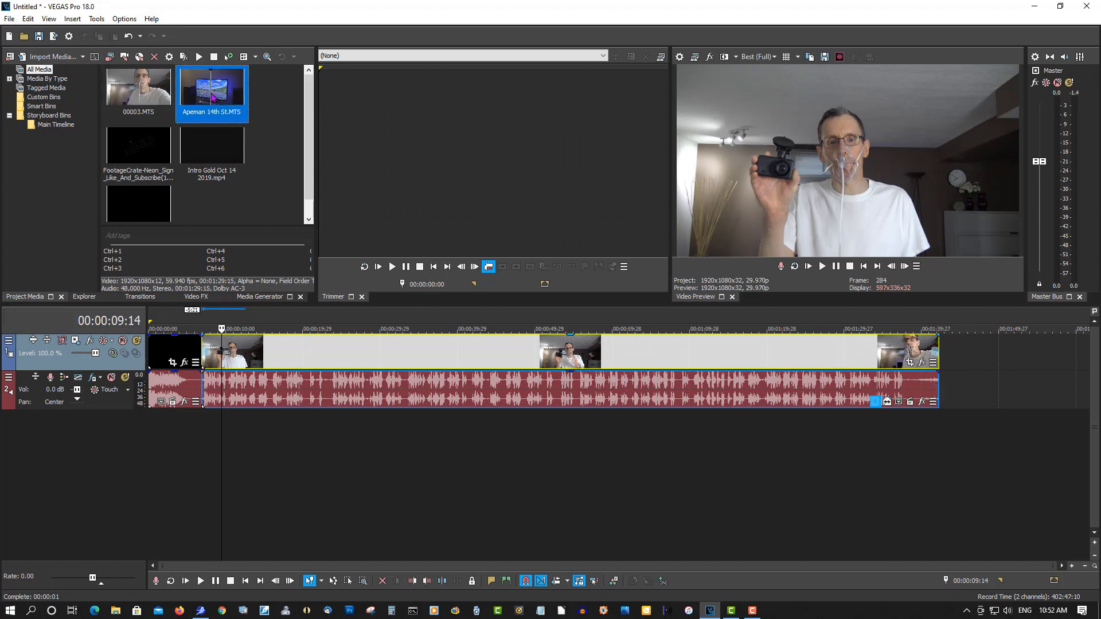
{"action": "left_click", "coordinate": [950, 331]}
{"action": "left_click_drag", "start_coordinate": [213, 116], "coordinate": [746, 355]}
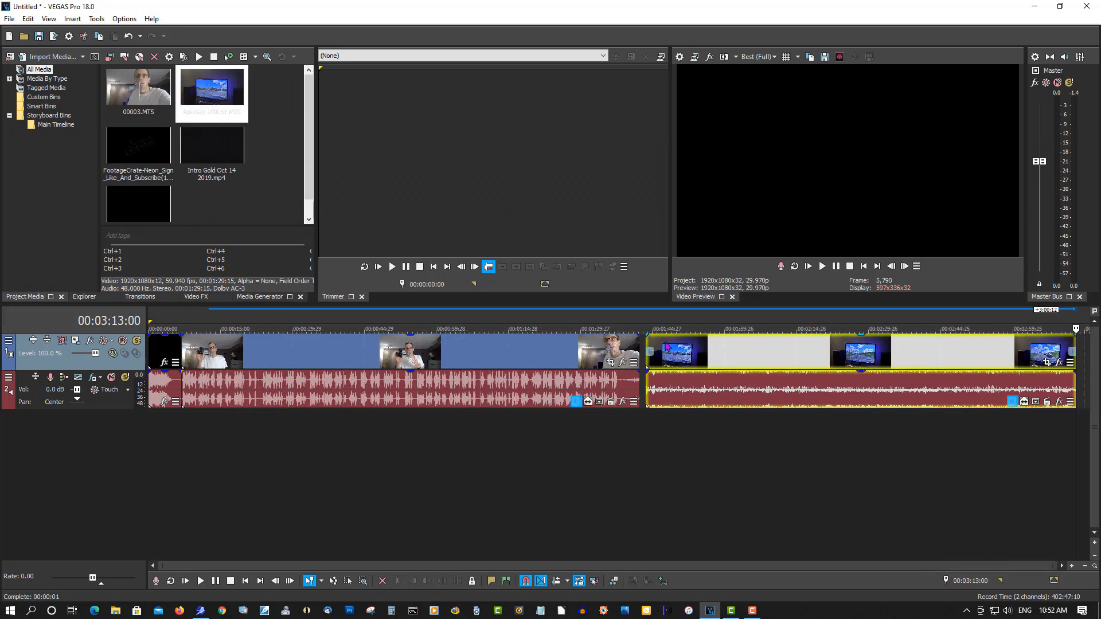
Step: Trim the end of the 00003.MTS clip and overlap the Apeman 14th St.MTS clip onto it as a crossfade of about 2;19
{"action": "left_click", "coordinate": [740, 352]}
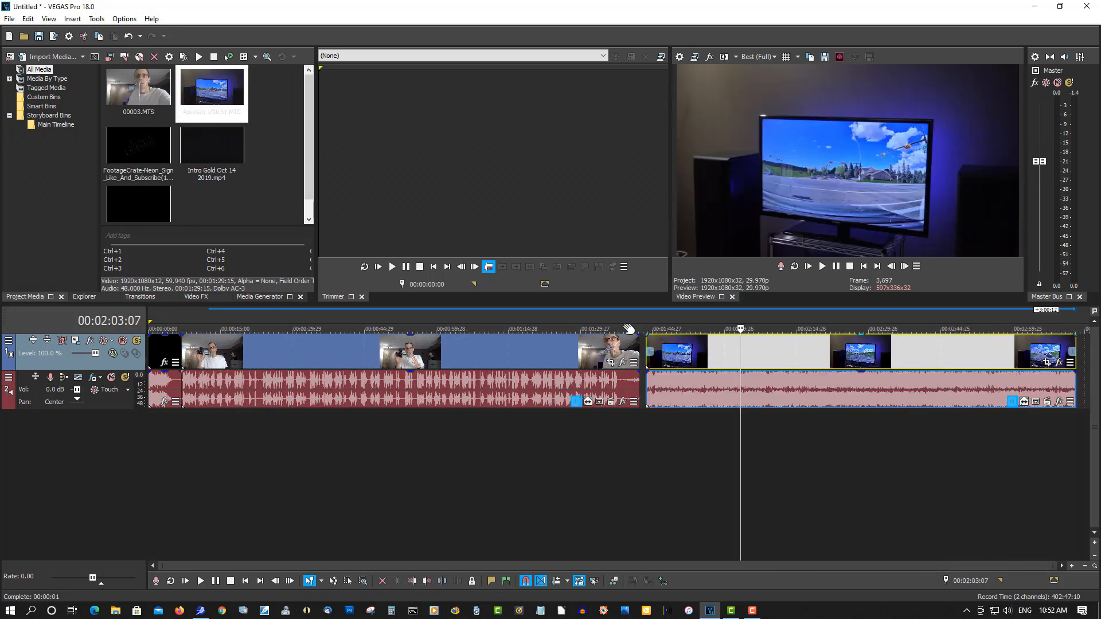
{"action": "left_click", "coordinate": [625, 329]}
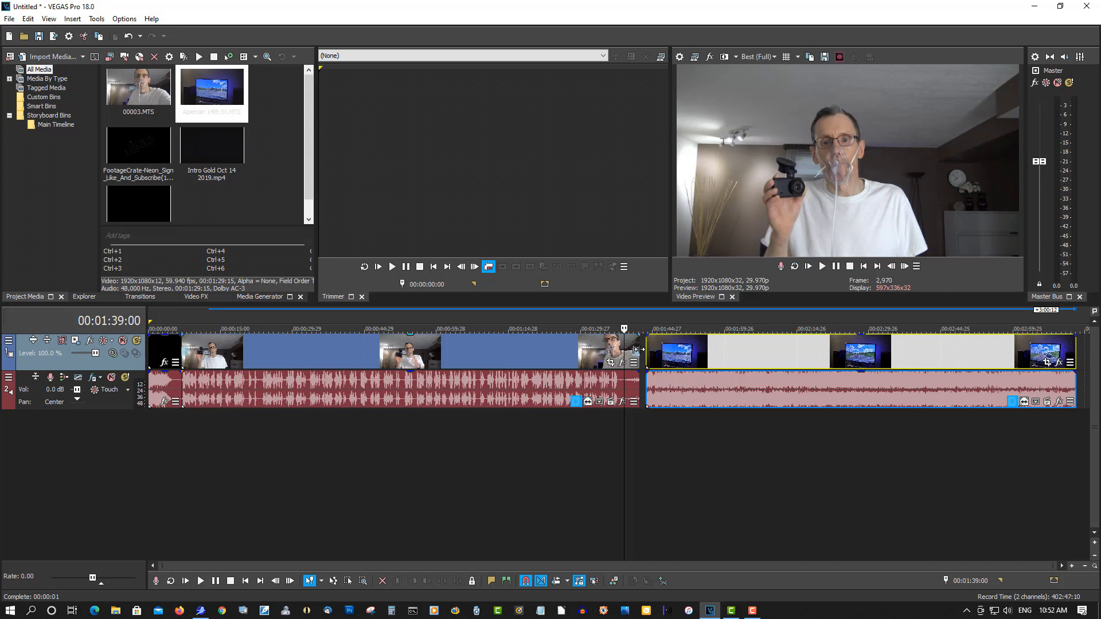
{"action": "left_click", "coordinate": [637, 349]}
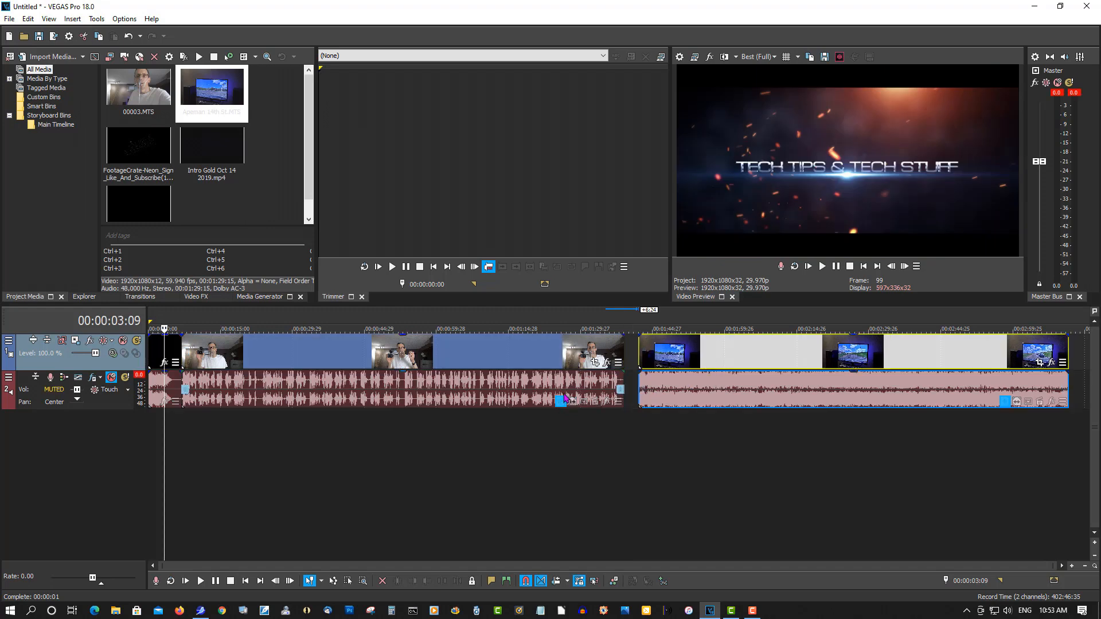
{"action": "left_click_drag", "start_coordinate": [756, 354], "coordinate": [730, 354]}
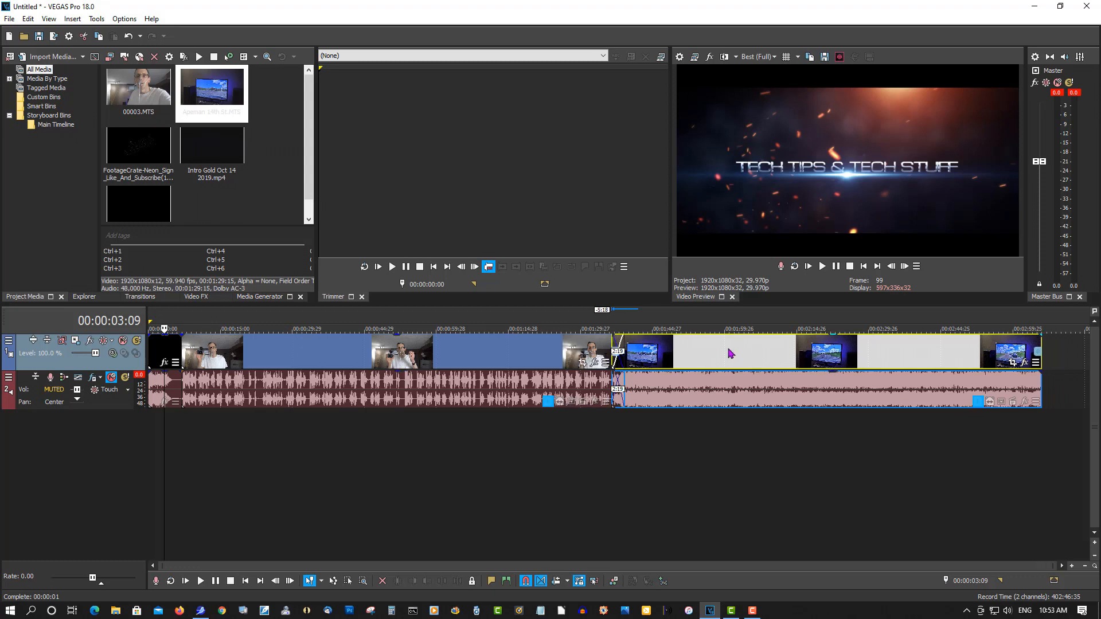
Step: Play the timeline across the crossfade between the 00003.MTS and Apeman 14th St.MTS clips
{"action": "left_click", "coordinate": [598, 326]}
{"action": "left_click", "coordinate": [821, 268]}
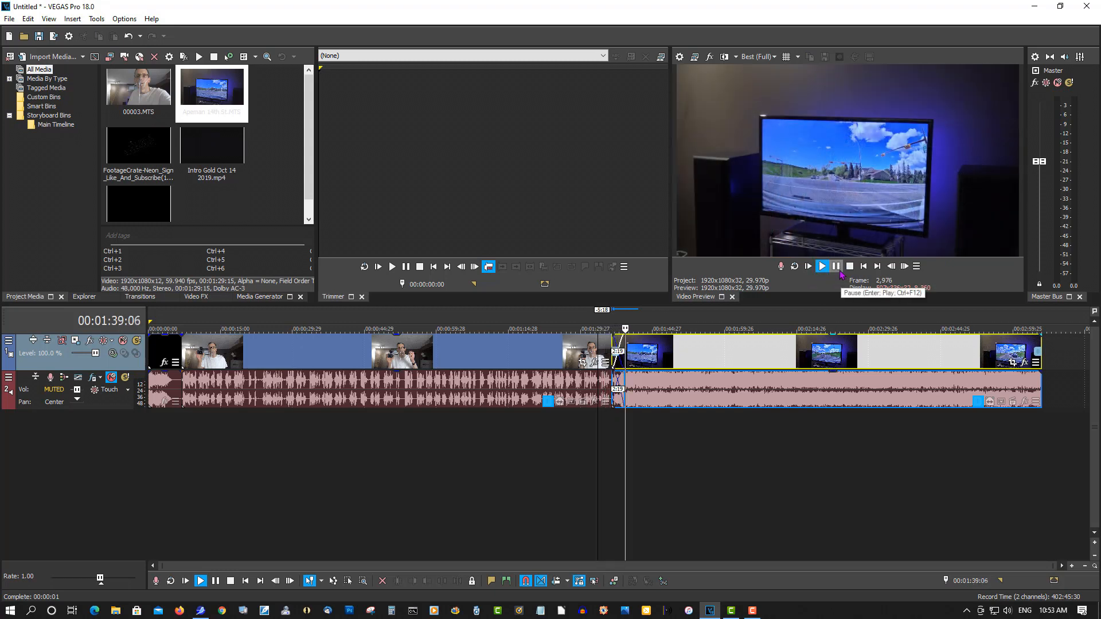
{"action": "left_click", "coordinate": [842, 270]}
Step: Examine the fade type choices for the crossfade between the 00003.MTS and Apeman 14th St.MTS clips
{"action": "scroll", "coordinate": [628, 389], "scroll_direction": "up", "scroll_amount": 1}
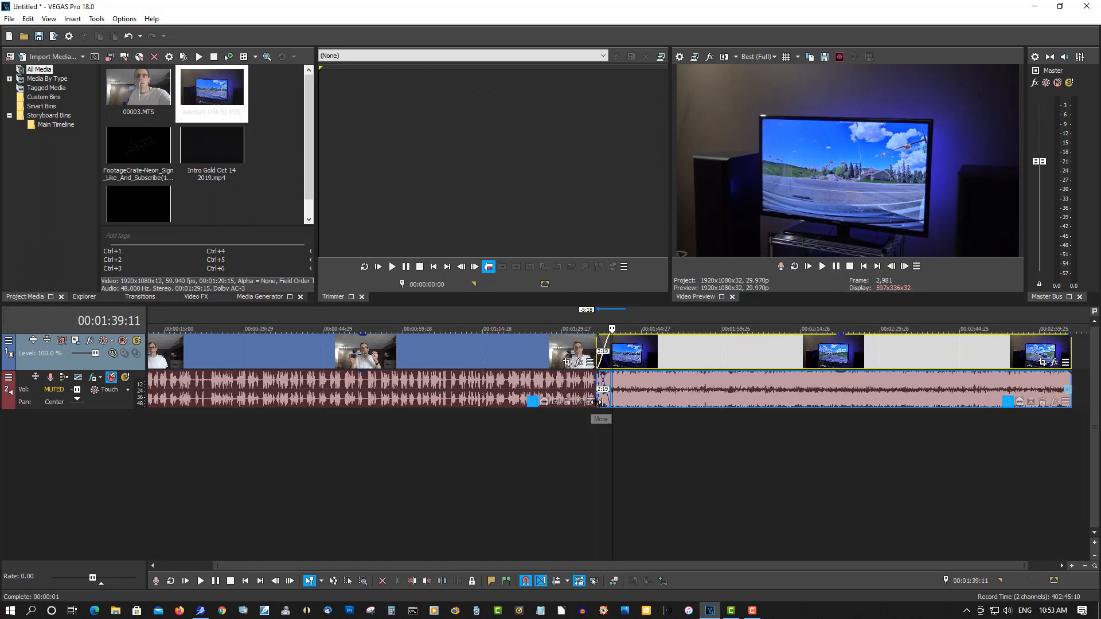
{"action": "scroll", "coordinate": [585, 395], "scroll_direction": "up", "scroll_amount": 3}
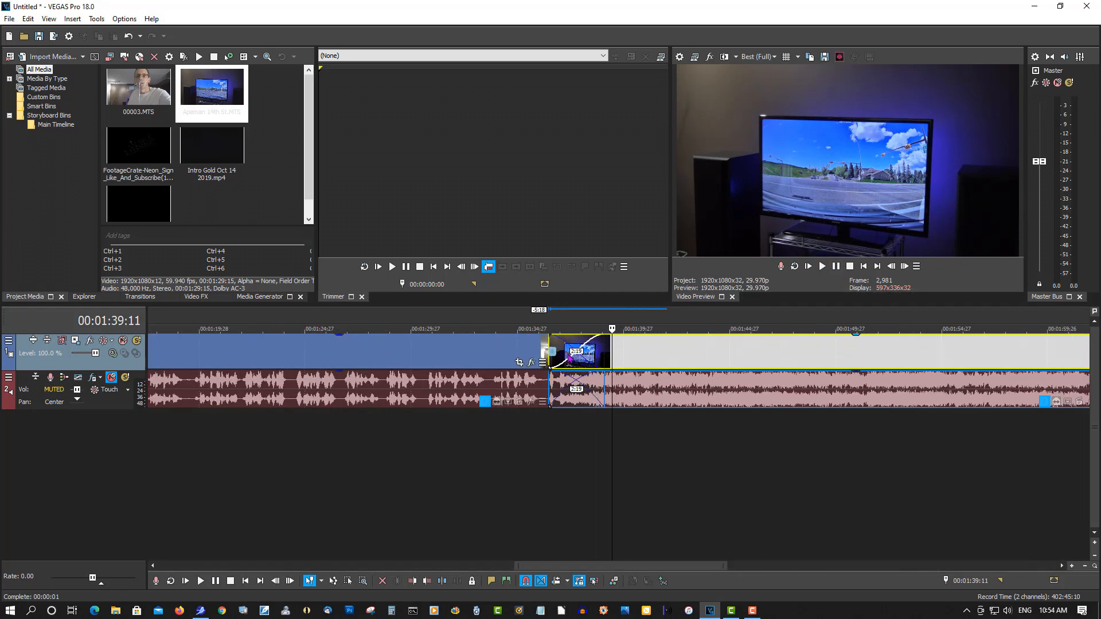
{"action": "right_click", "coordinate": [569, 359]}
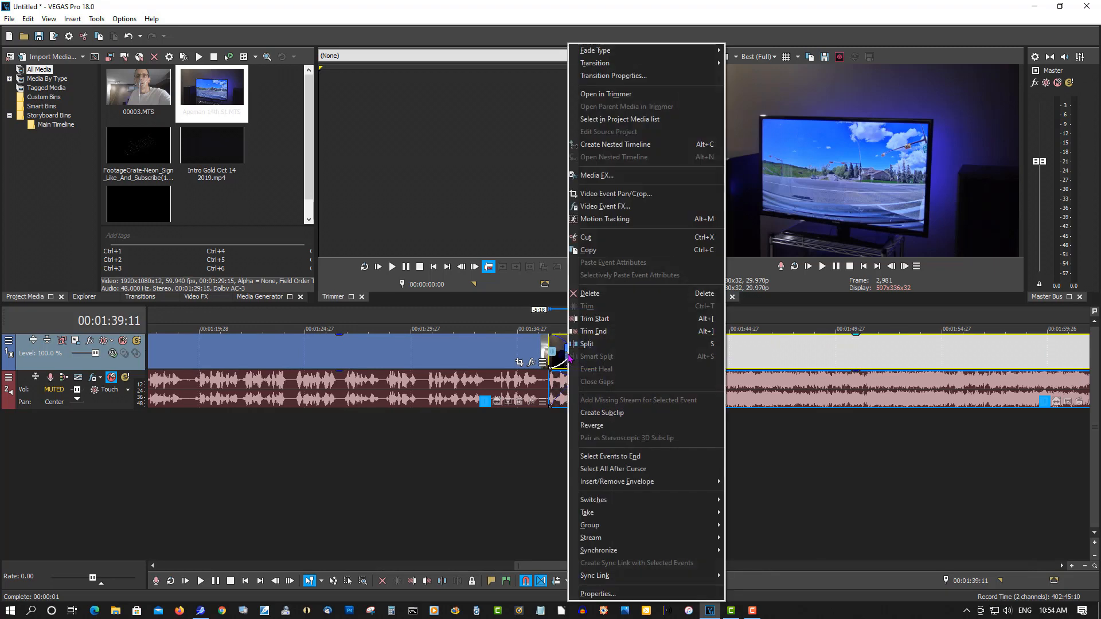
{"action": "left_click", "coordinate": [559, 355]}
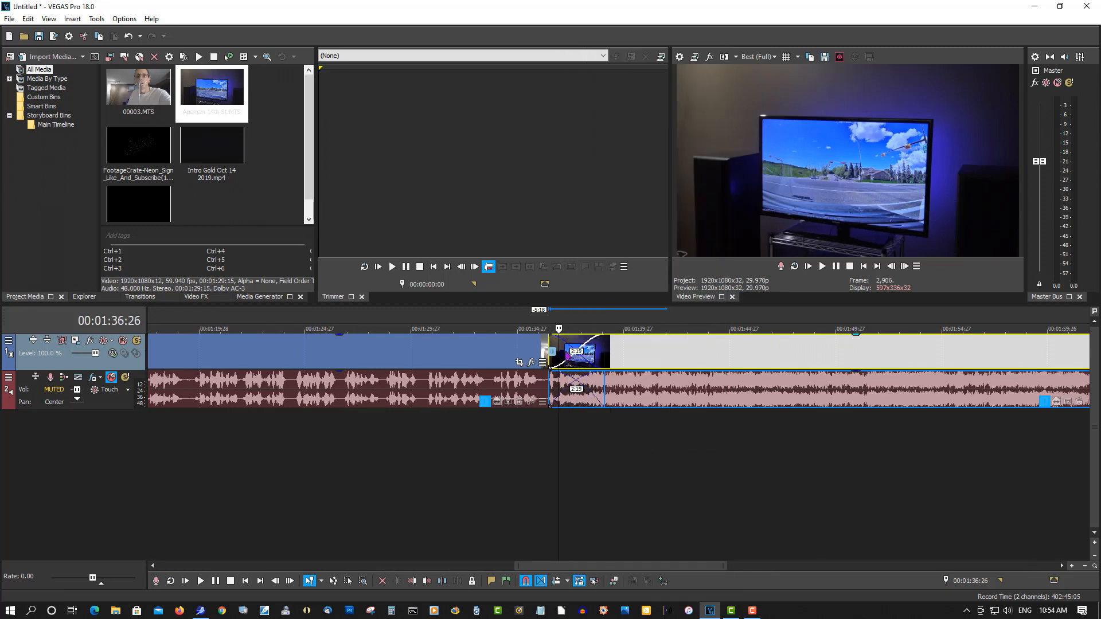
{"action": "right_click", "coordinate": [602, 336]}
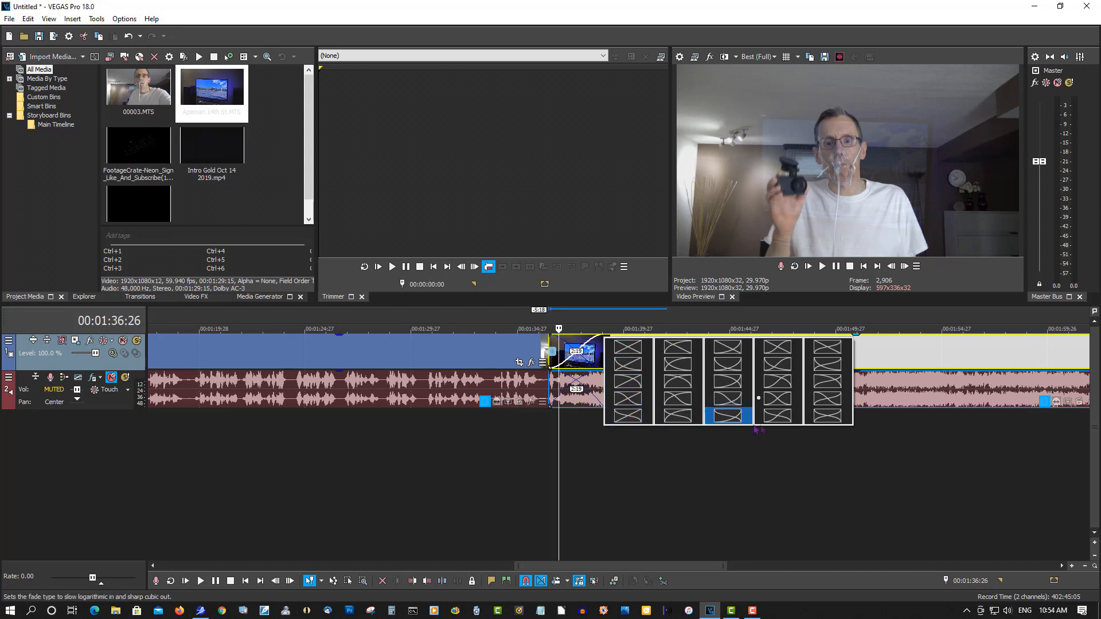
{"action": "left_click", "coordinate": [611, 459]}
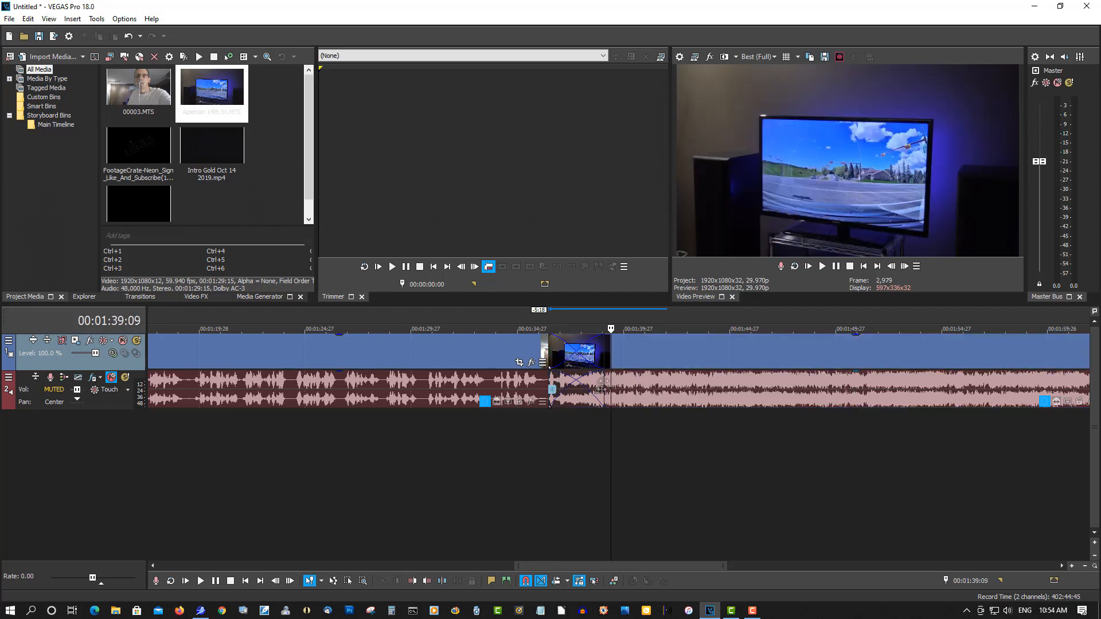
Step: Shorten the crossfade between the host and dash cam clips to about 1;00 and play it from 00:01:37;16
{"action": "left_click_drag", "start_coordinate": [640, 368], "coordinate": [671, 349]}
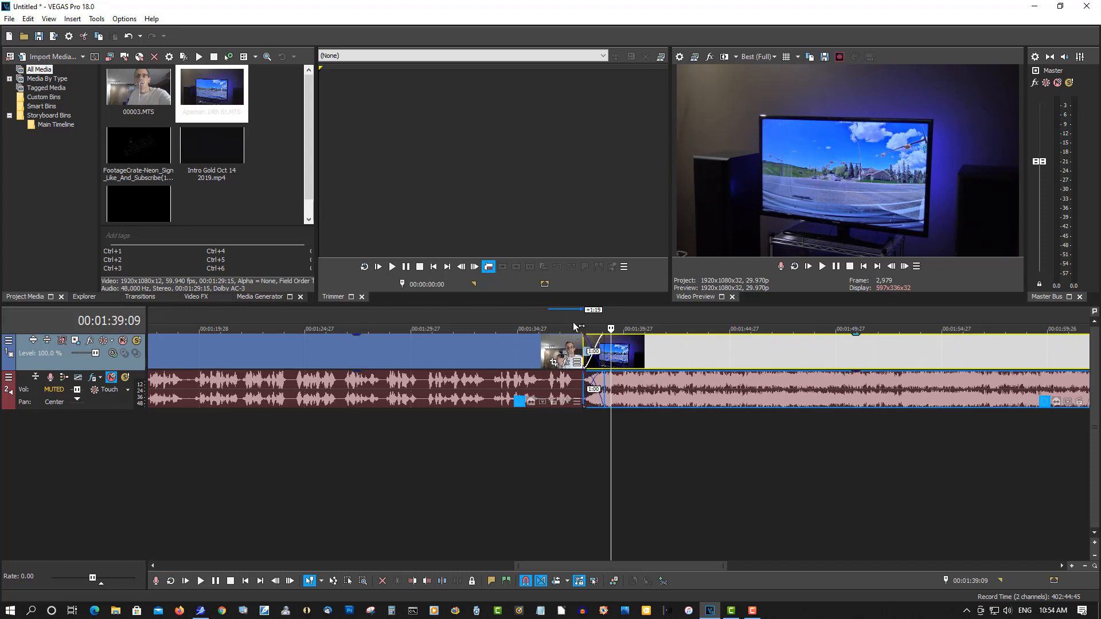
{"action": "left_click", "coordinate": [573, 323]}
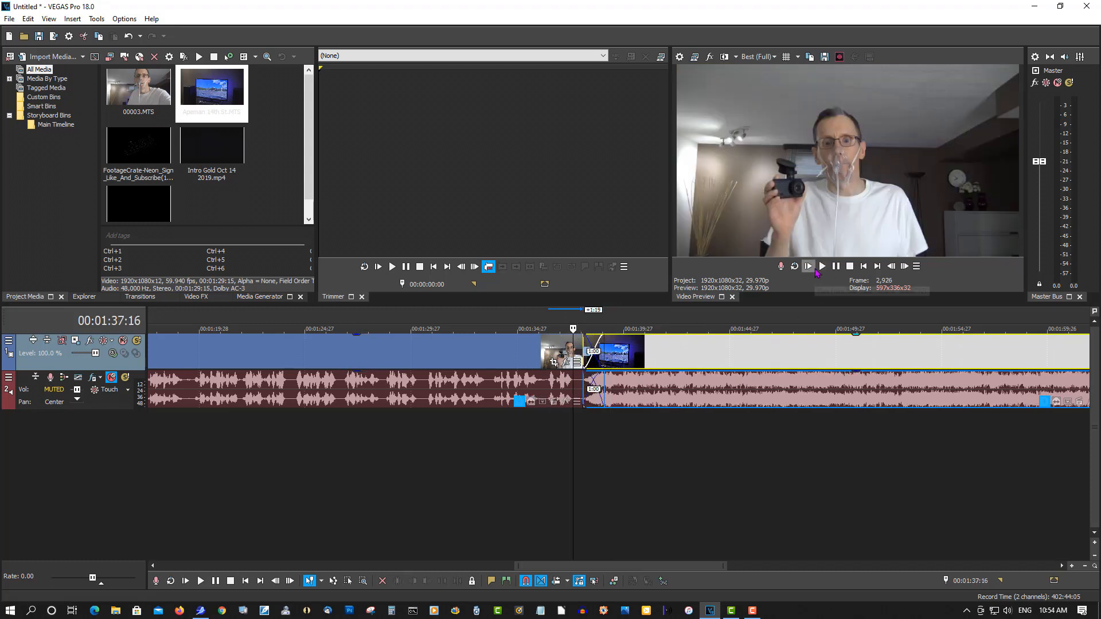
{"action": "left_click", "coordinate": [823, 268]}
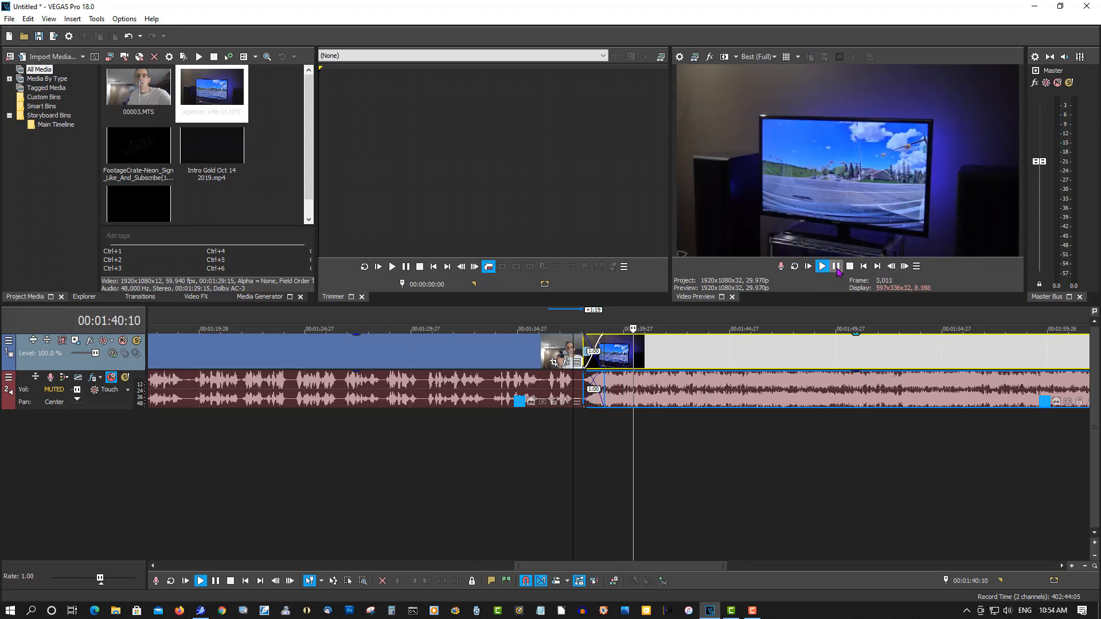
{"action": "key", "text": "Return"}
Step: Set the video preview quality to Good (Auto)
{"action": "left_click", "coordinate": [770, 58]}
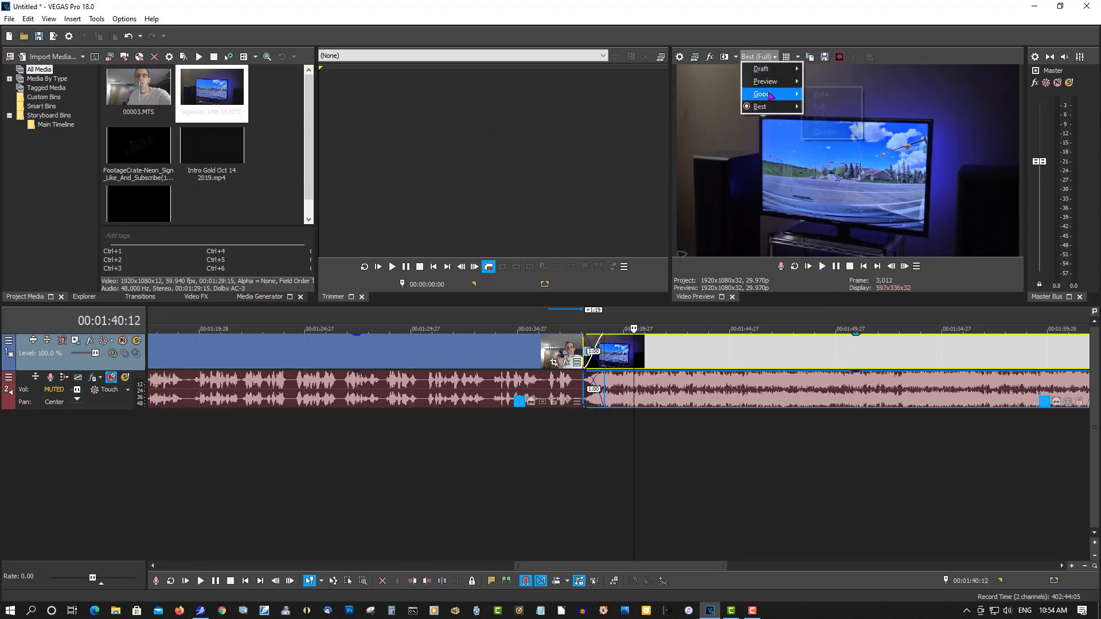
{"action": "mouse_move", "coordinate": [771, 113]}
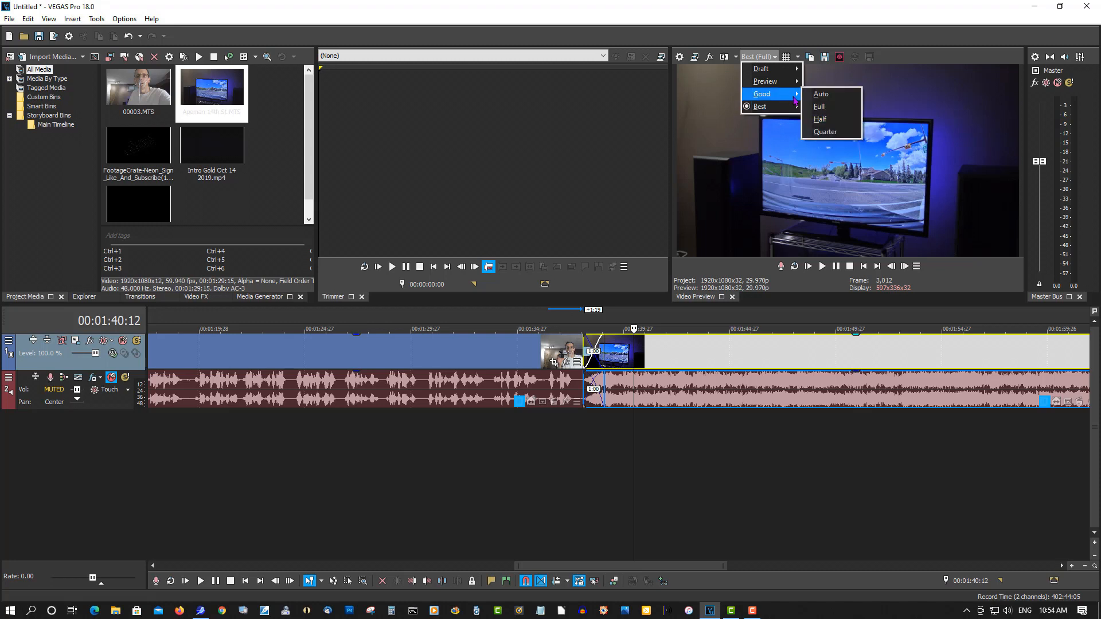
{"action": "left_click", "coordinate": [833, 101]}
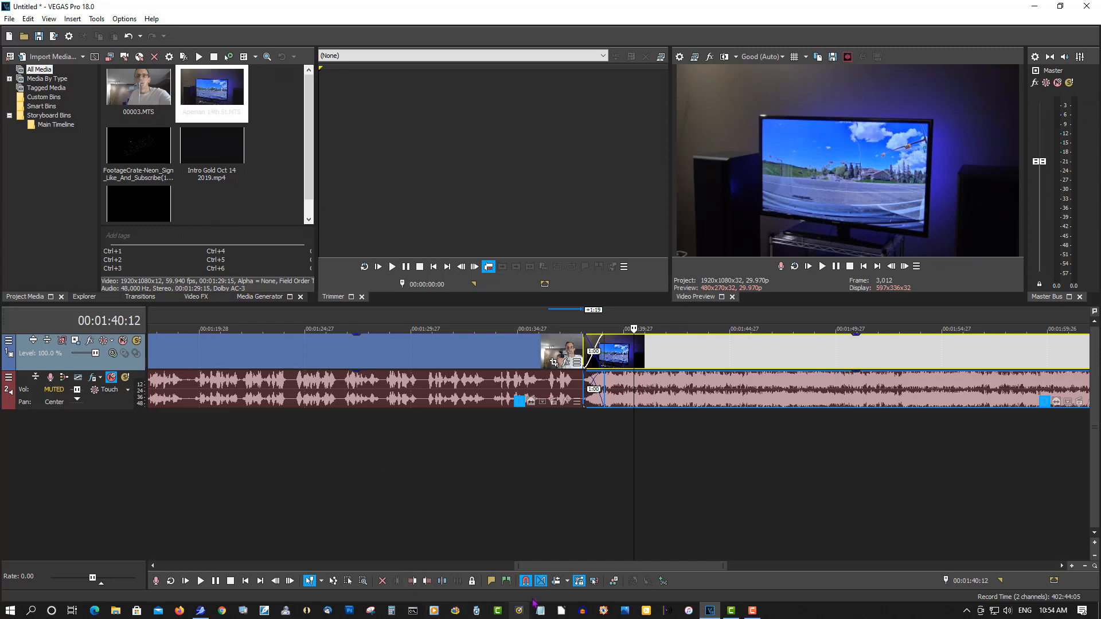
Step: Insert an empty video track above the existing video track
{"action": "left_click_drag", "start_coordinate": [567, 566], "coordinate": [214, 567]}
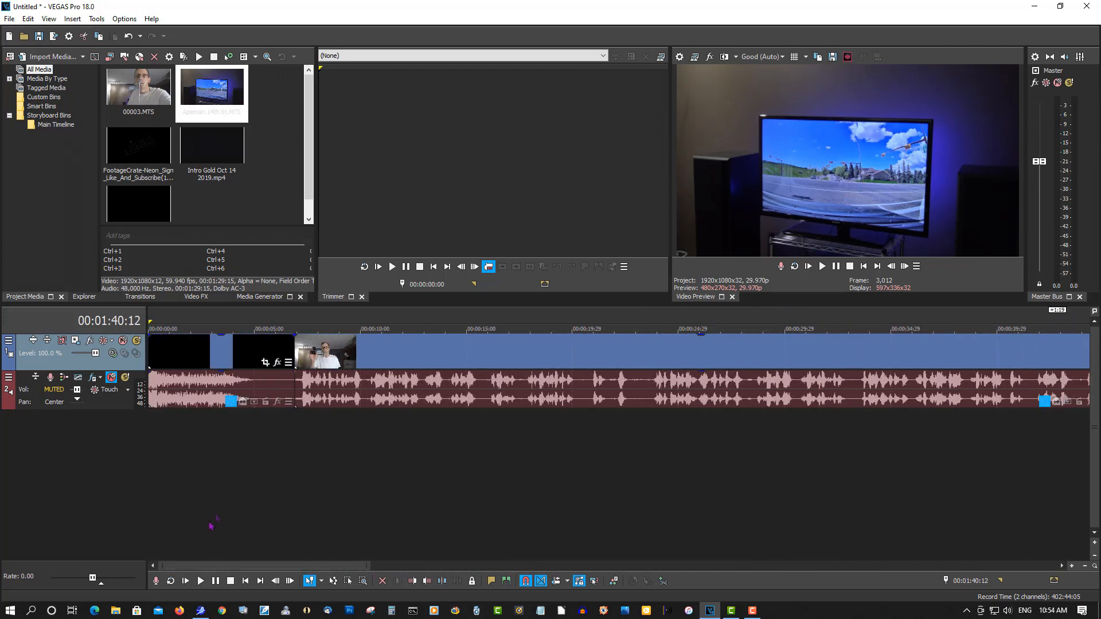
{"action": "left_click", "coordinate": [146, 172]}
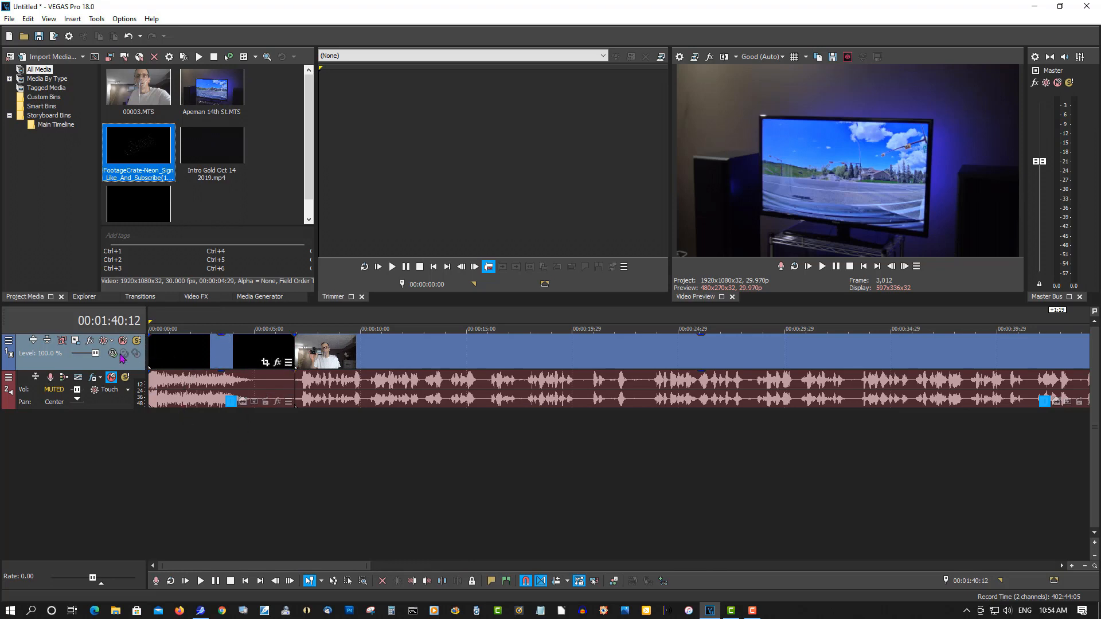
{"action": "right_click", "coordinate": [98, 365]}
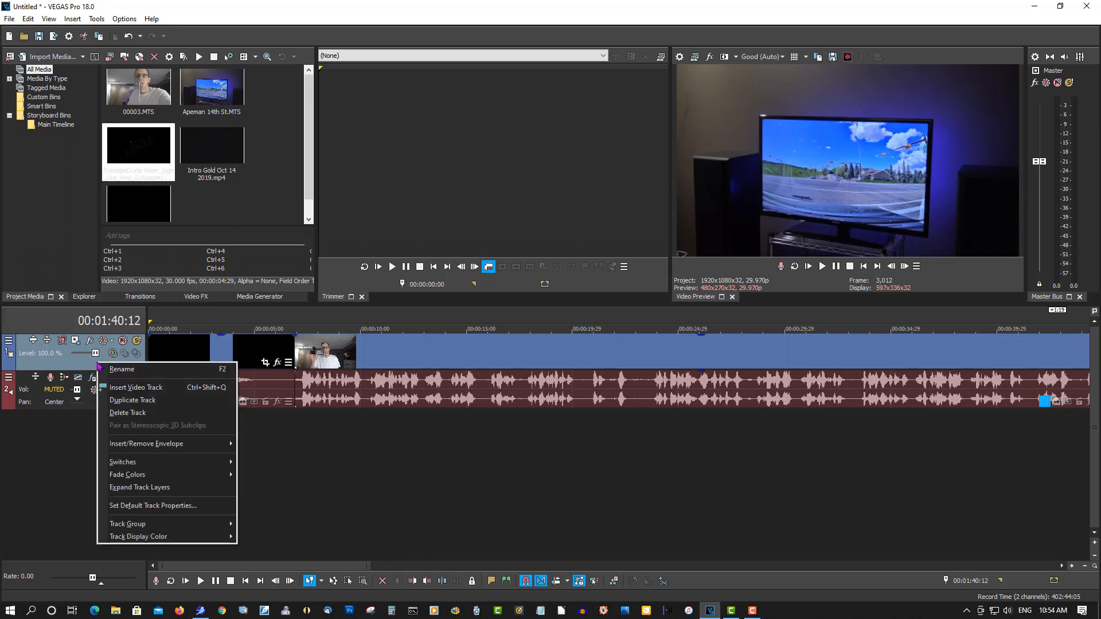
{"action": "left_click", "coordinate": [120, 387]}
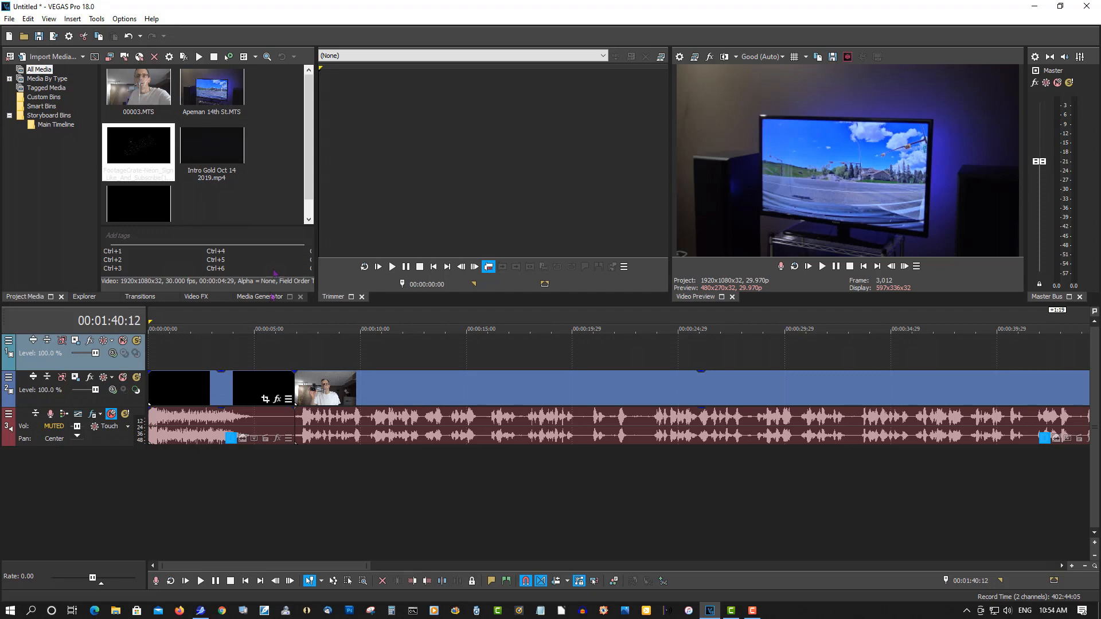
Step: Place Lower Third Final Lite For Vegas.mov on the empty top track at 00:00:06;27 and preview it at 00:00:10;09
{"action": "left_click", "coordinate": [217, 172]}
{"action": "left_click", "coordinate": [158, 176]}
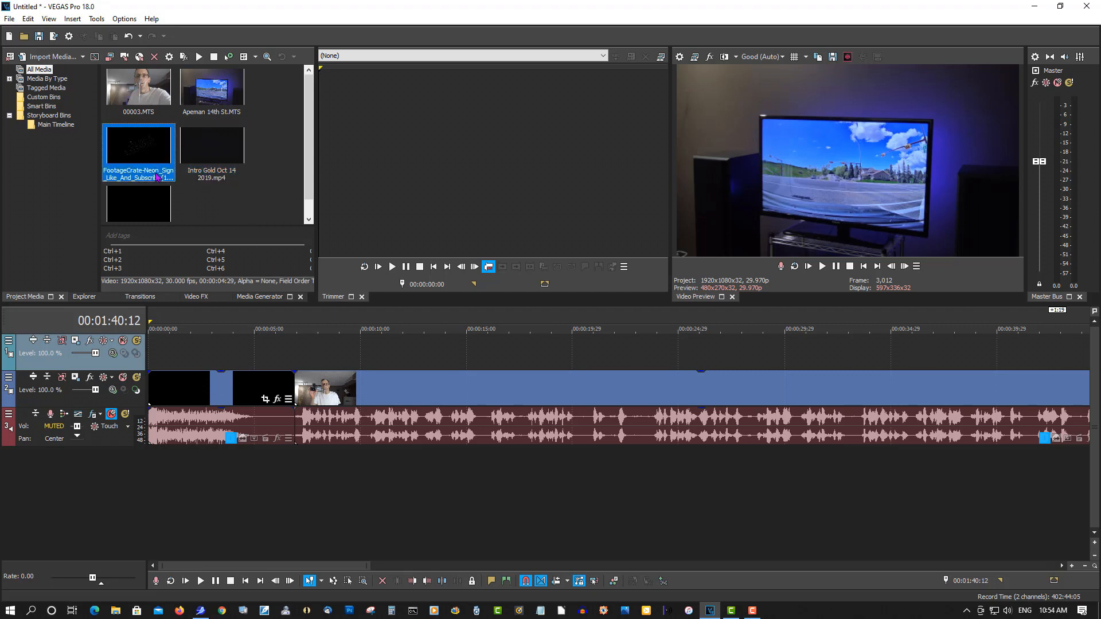
{"action": "scroll", "coordinate": [313, 211], "scroll_direction": "down", "scroll_amount": 1}
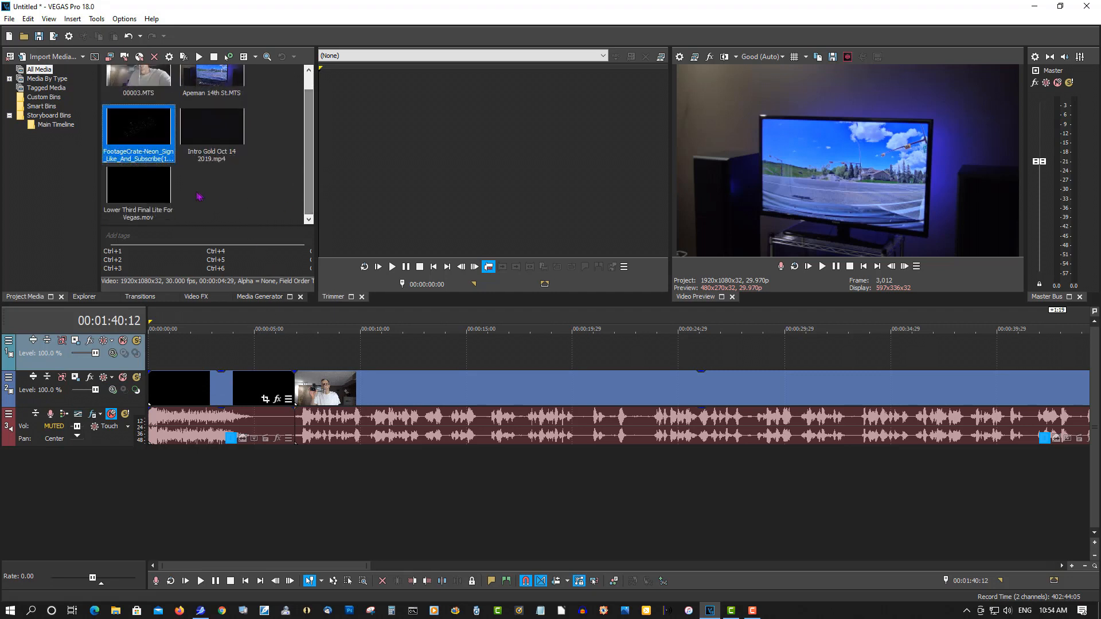
{"action": "left_click_drag", "start_coordinate": [157, 198], "coordinate": [294, 333]}
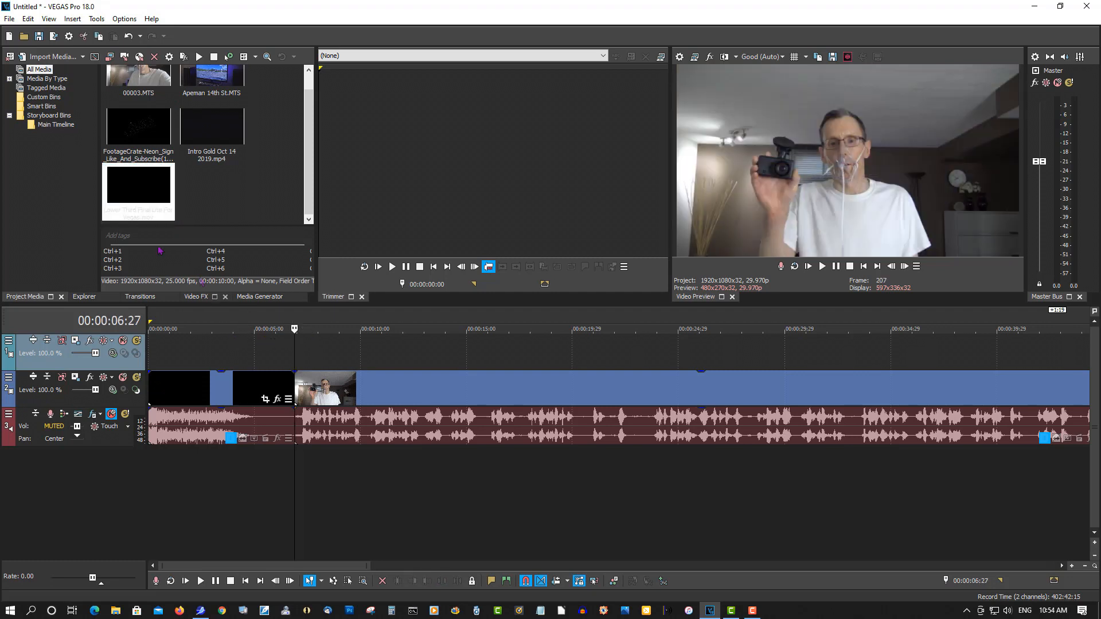
{"action": "double_click", "coordinate": [137, 213]}
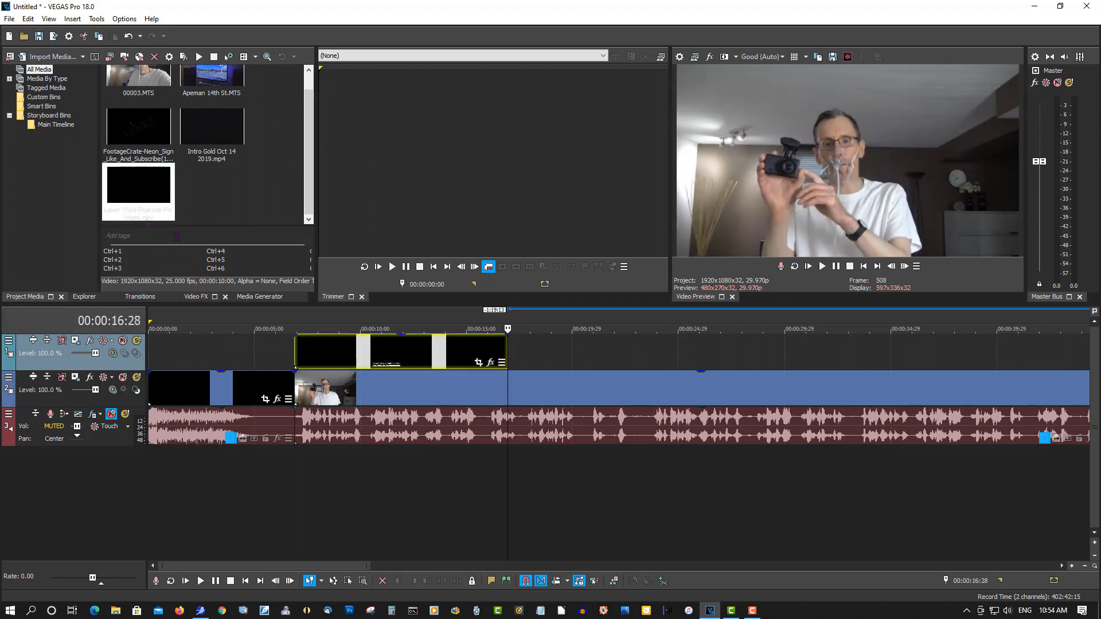
{"action": "left_click", "coordinate": [367, 319]}
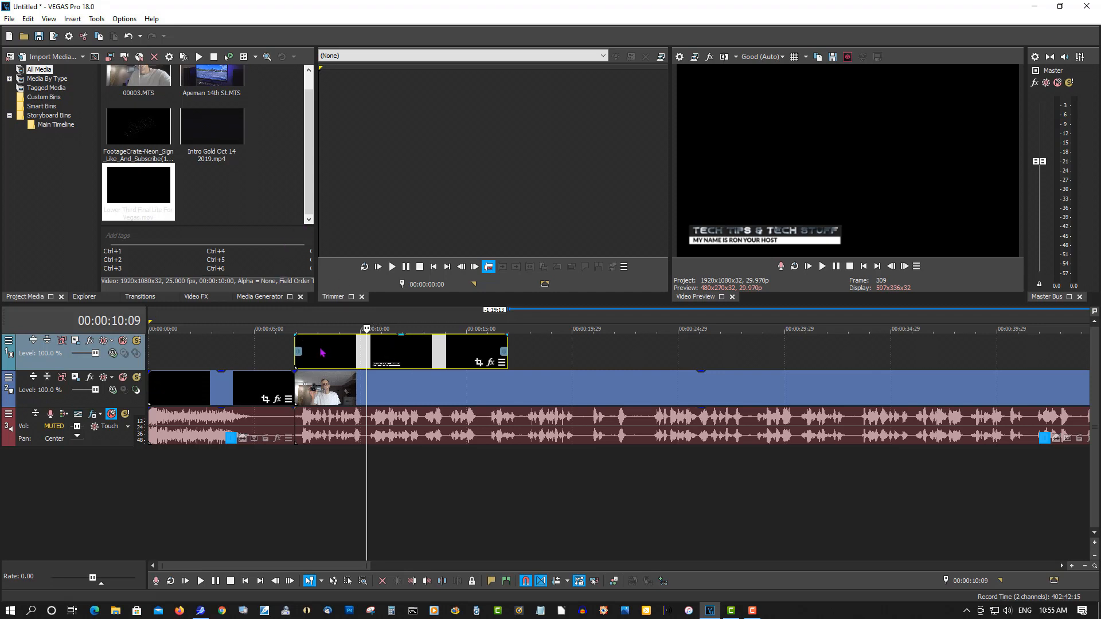
Step: Check the deprecated features preferences for the QuickTime plugin setting and close them without changes
{"action": "left_click", "coordinate": [97, 19]}
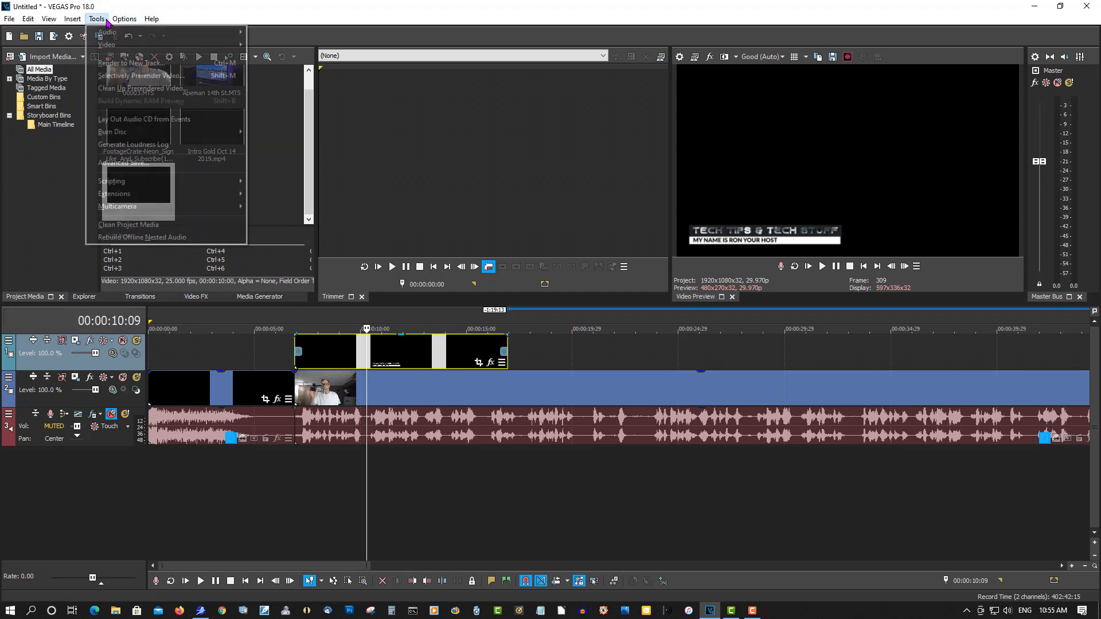
{"action": "mouse_move", "coordinate": [117, 20]}
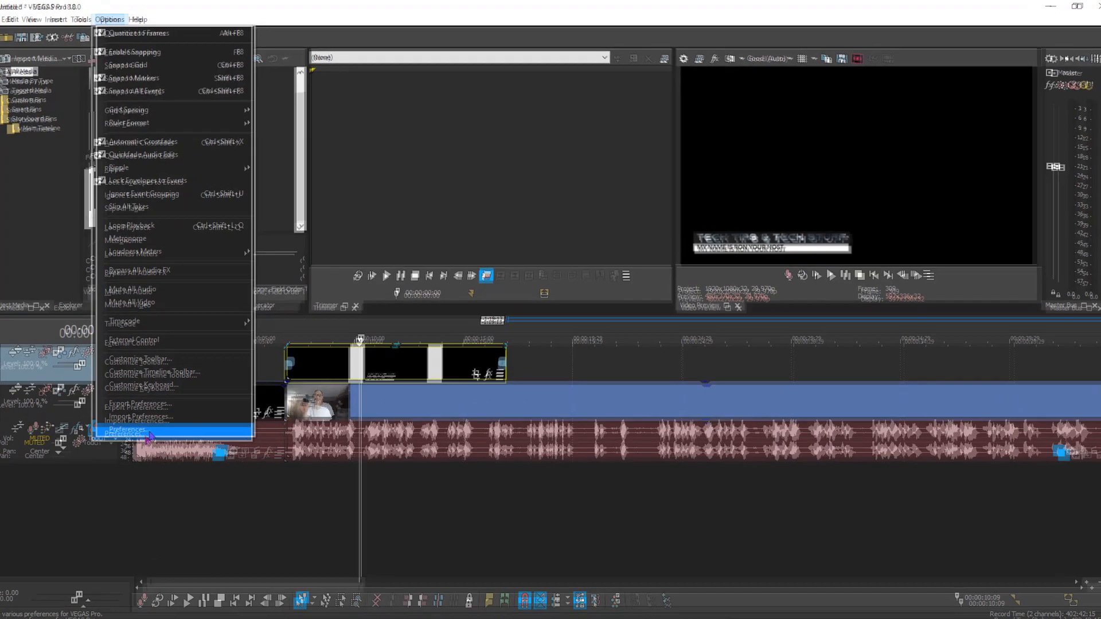
{"action": "left_click", "coordinate": [141, 417]}
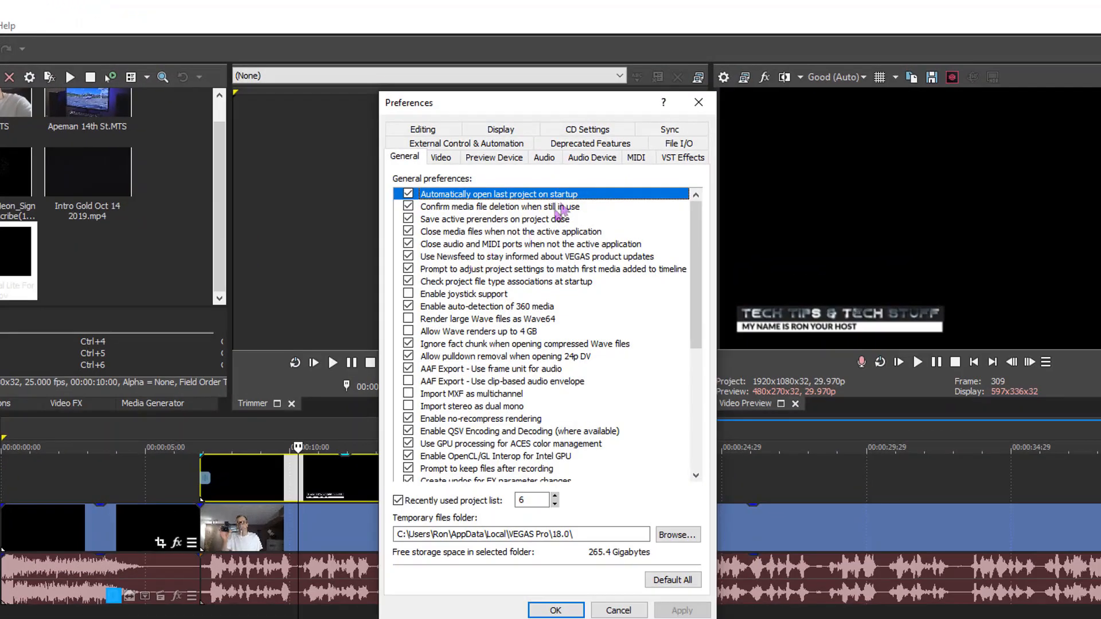
{"action": "left_click", "coordinate": [581, 147]}
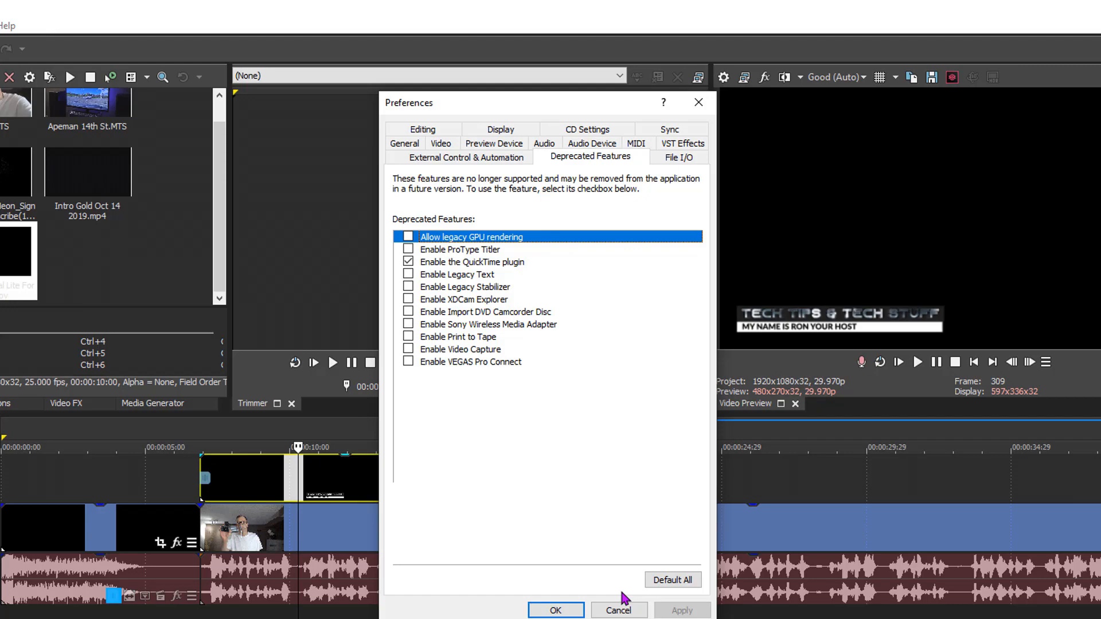
{"action": "left_click", "coordinate": [618, 611]}
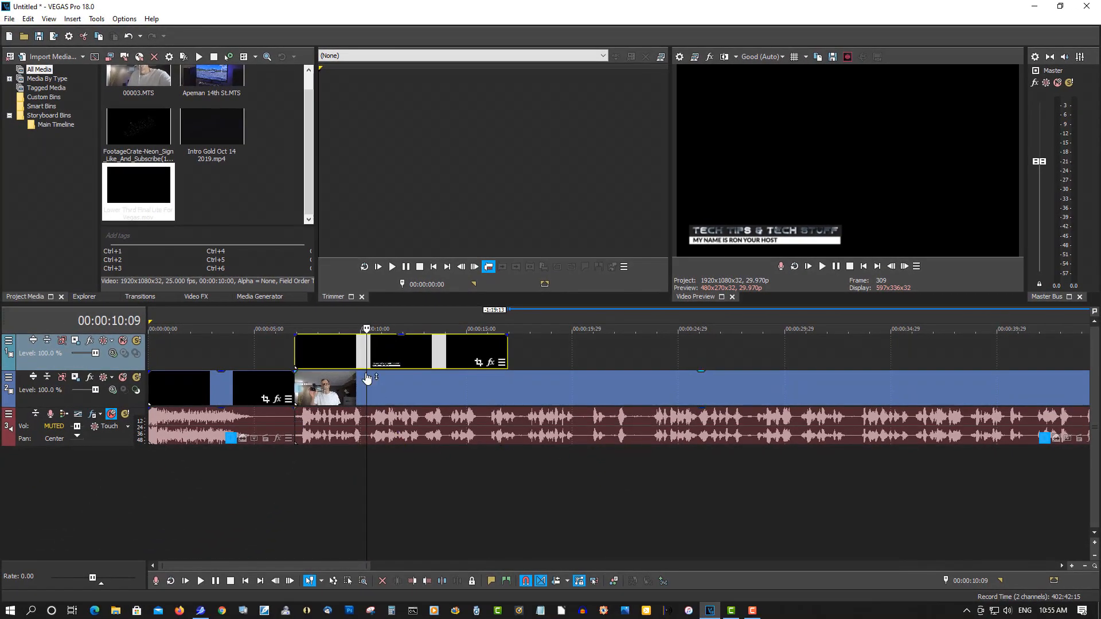
Step: Set the alpha channel of the Lower Third Final Lite For Vegas clip to Straight (unmatted)
{"action": "left_click", "coordinate": [346, 348]}
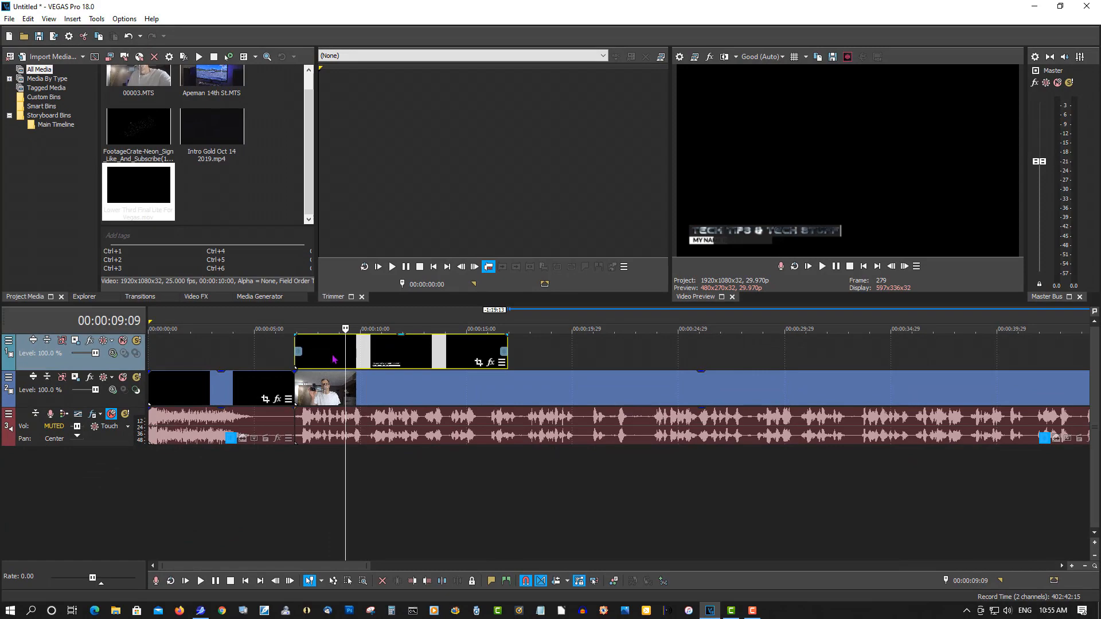
{"action": "right_click", "coordinate": [338, 356]}
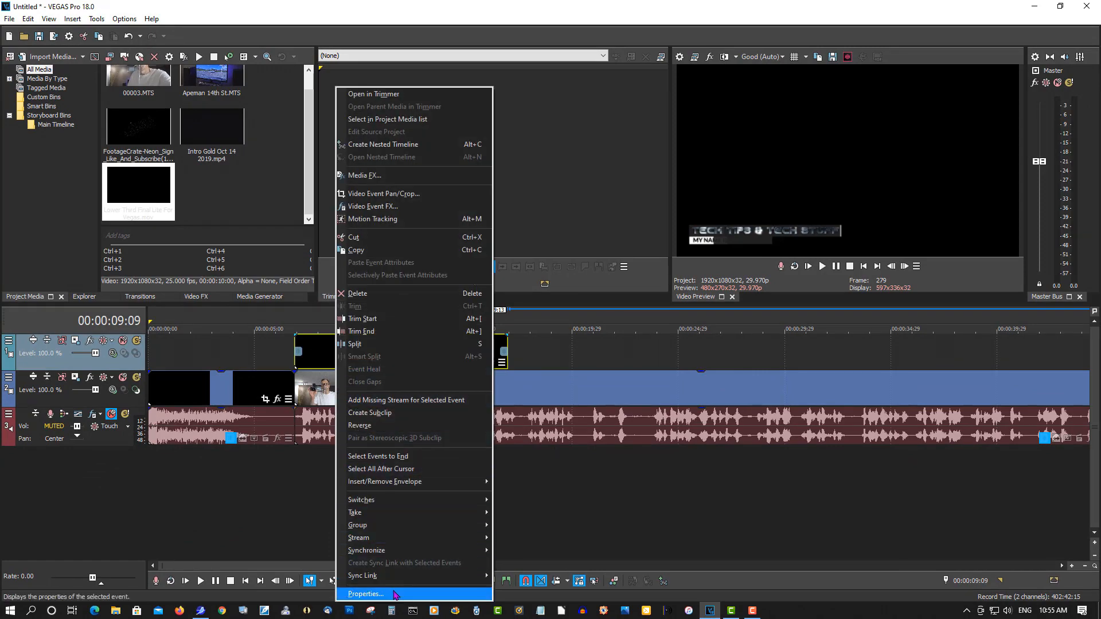
{"action": "left_click", "coordinate": [366, 593]}
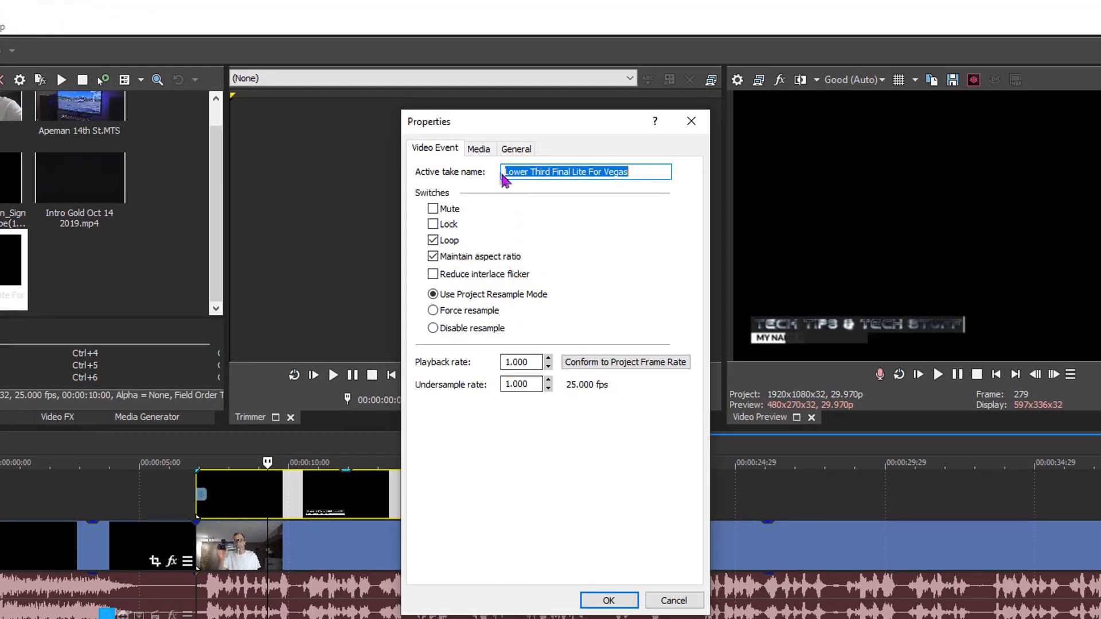
{"action": "left_click", "coordinate": [480, 151]}
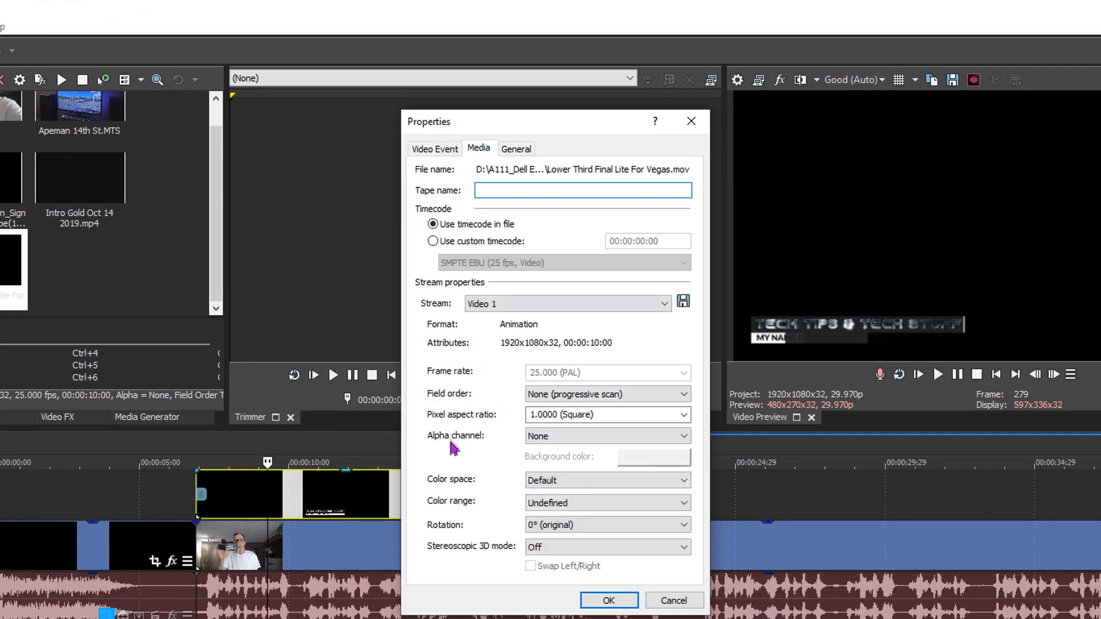
{"action": "left_click", "coordinate": [559, 437]}
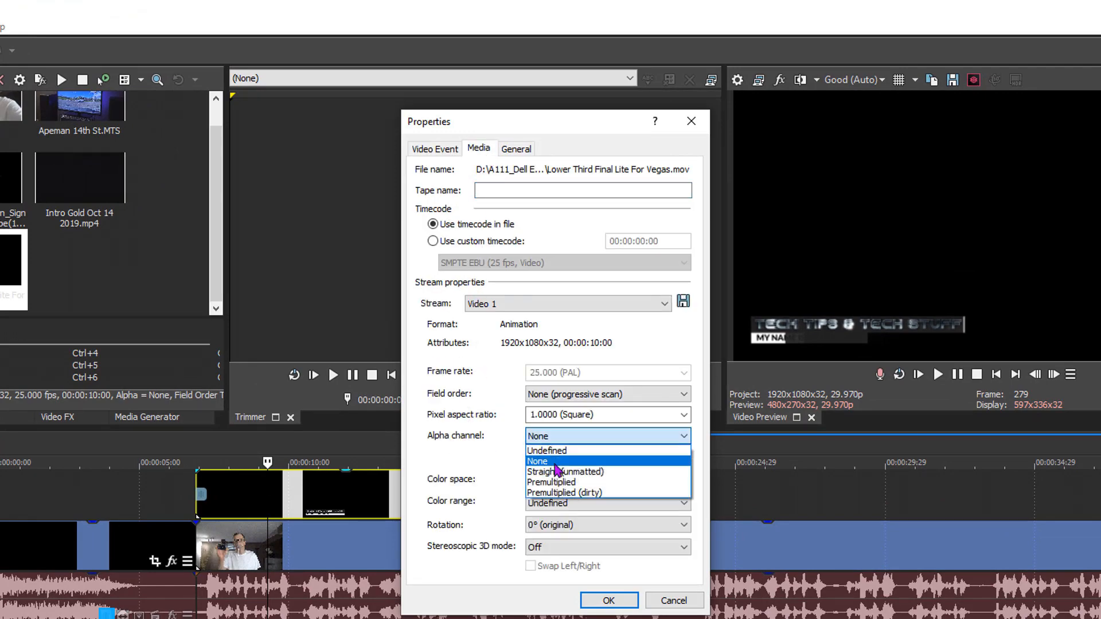
{"action": "left_click", "coordinate": [560, 476]}
{"action": "left_click", "coordinate": [609, 601]}
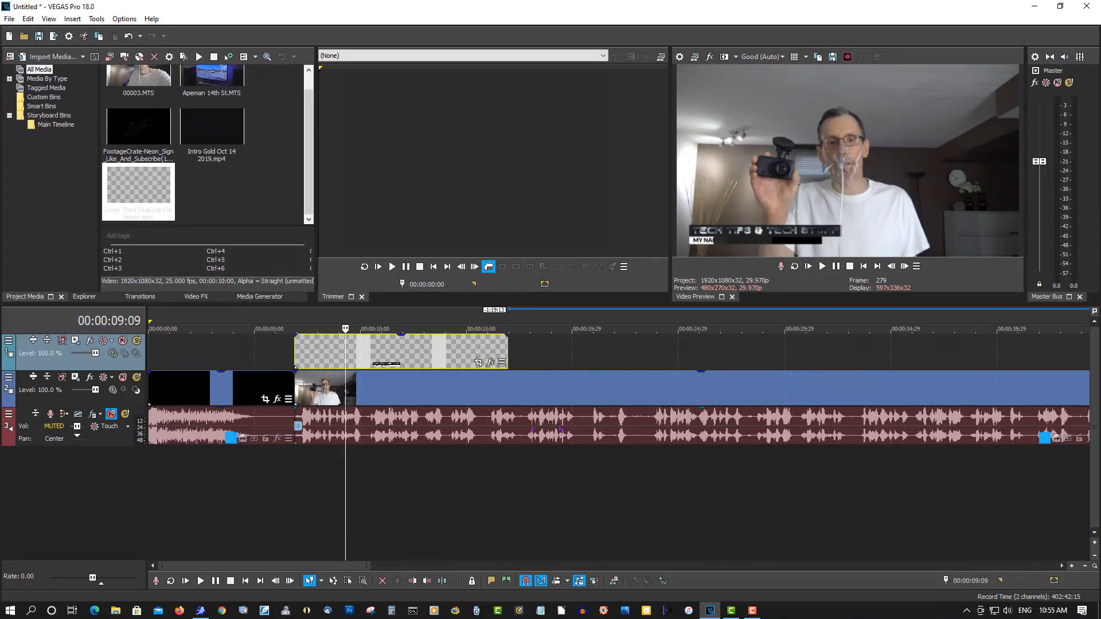
Step: Play back the lower third overlay from just before the start of its clip
{"action": "left_click", "coordinate": [313, 322]}
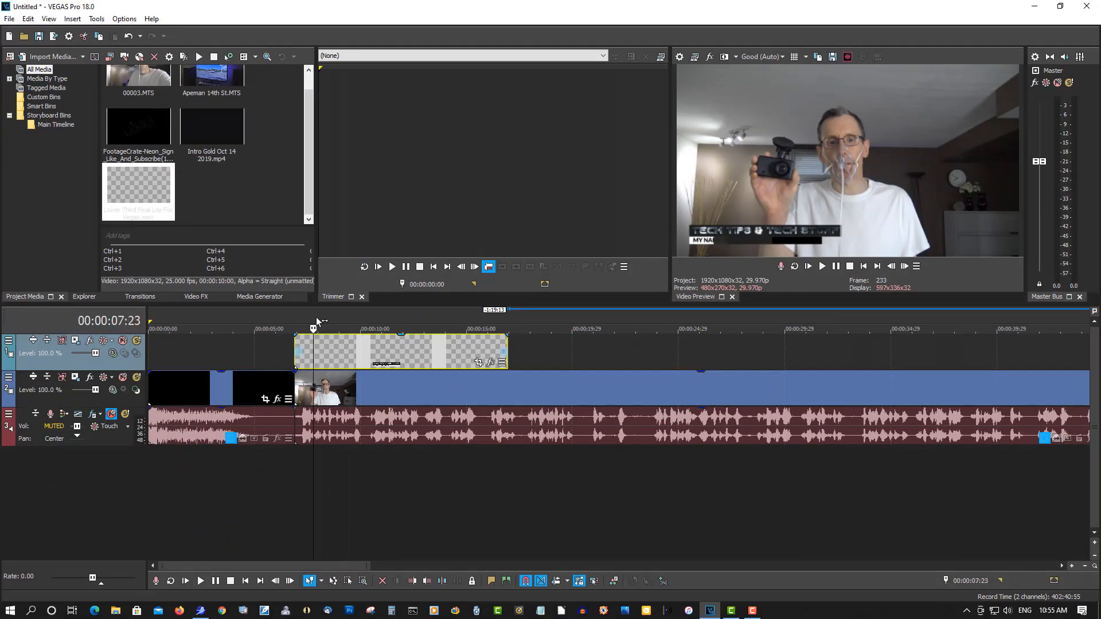
{"action": "left_click", "coordinate": [273, 312]}
{"action": "left_click", "coordinate": [822, 266]}
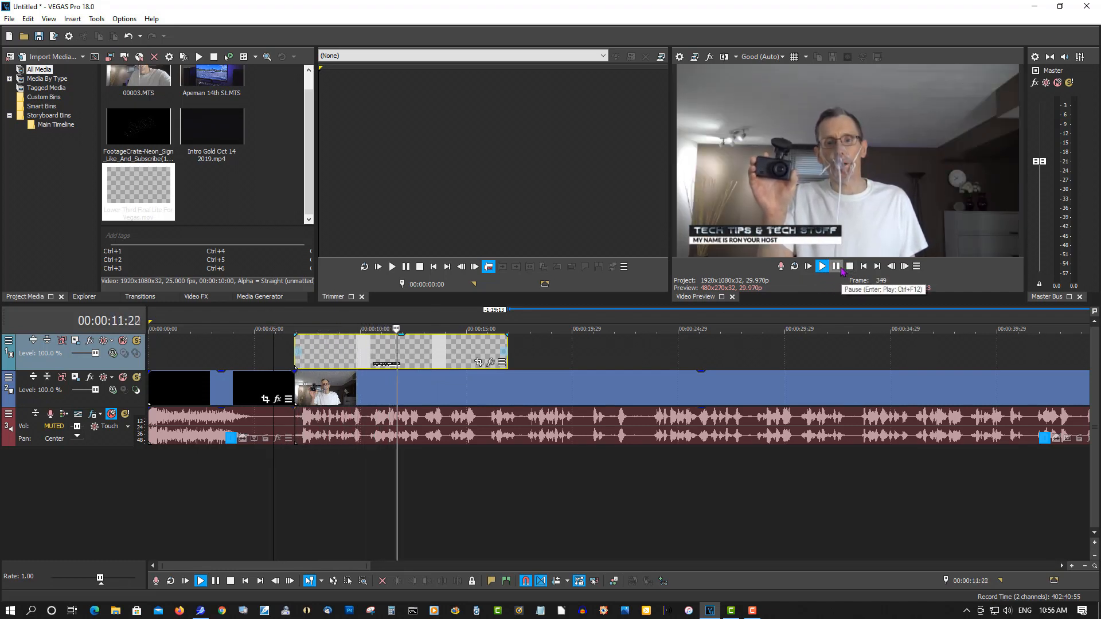
{"action": "left_click", "coordinate": [836, 267]}
Step: Place the FootageCrate Neon Sign Like And Subscribe clip on the top video track at 00:00:31;11
{"action": "left_click_drag", "start_coordinate": [327, 567], "coordinate": [415, 565]}
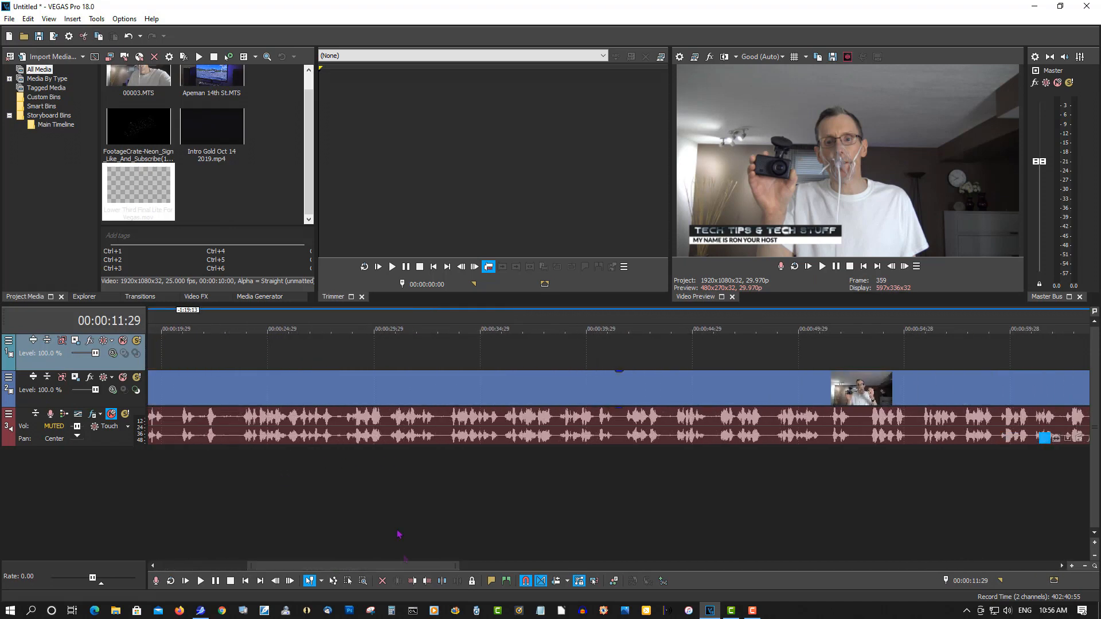
{"action": "left_click", "coordinate": [137, 129]}
{"action": "left_click", "coordinate": [404, 314]}
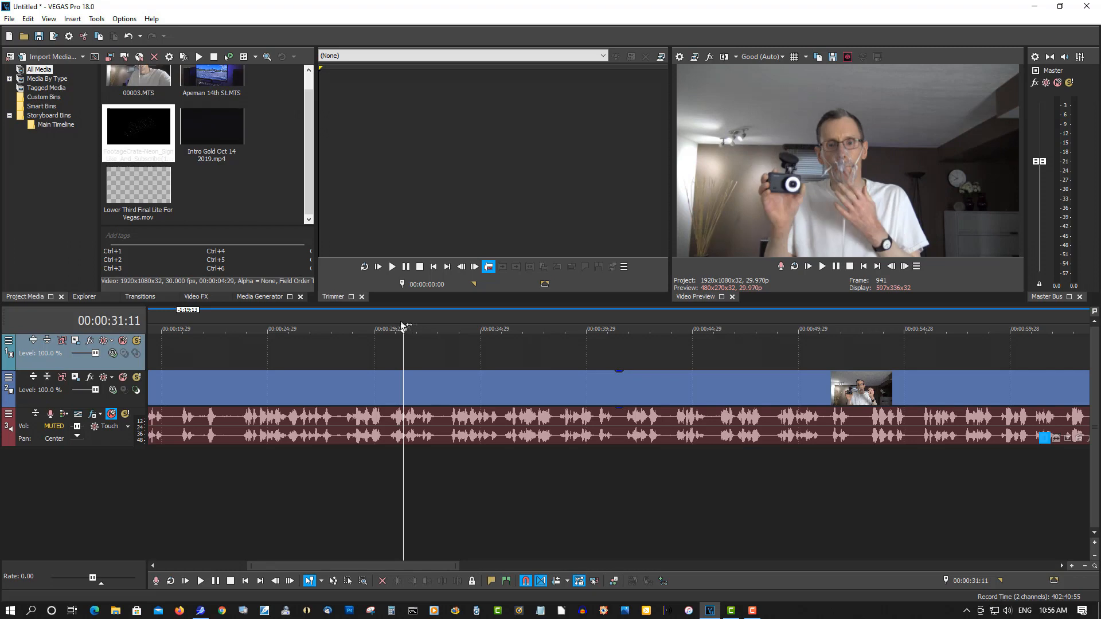
{"action": "left_click_drag", "start_coordinate": [138, 150], "coordinate": [430, 356]}
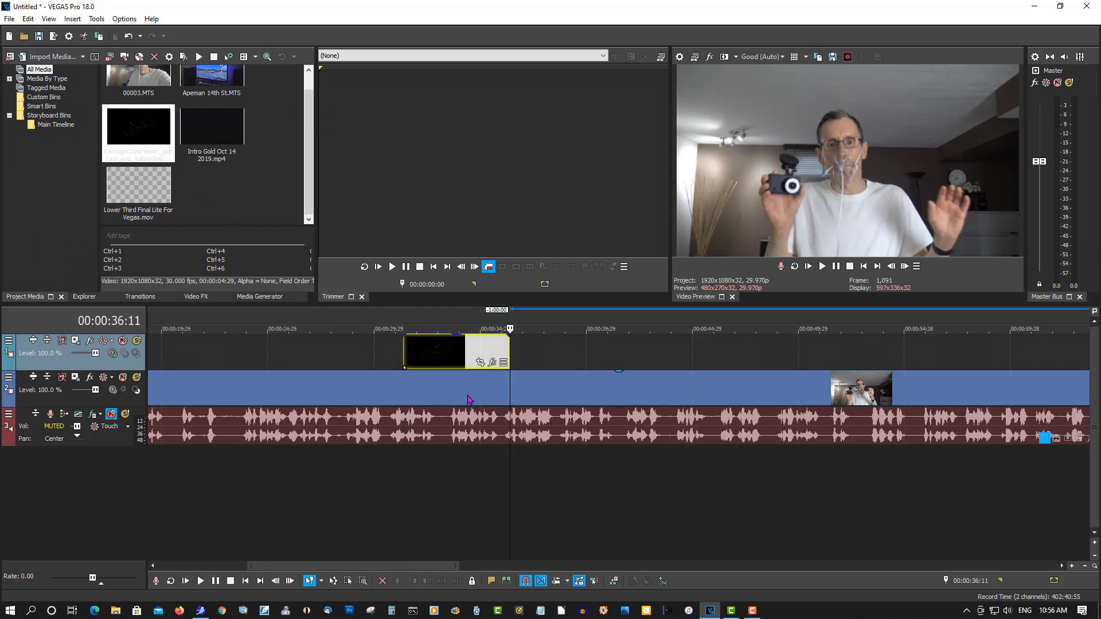
Step: Set the Like And Subscribe clip's alpha channel to Straight (unmatted) and preview the overlay at 00:00:35;09
{"action": "left_click", "coordinate": [430, 356]}
{"action": "right_click", "coordinate": [430, 356]}
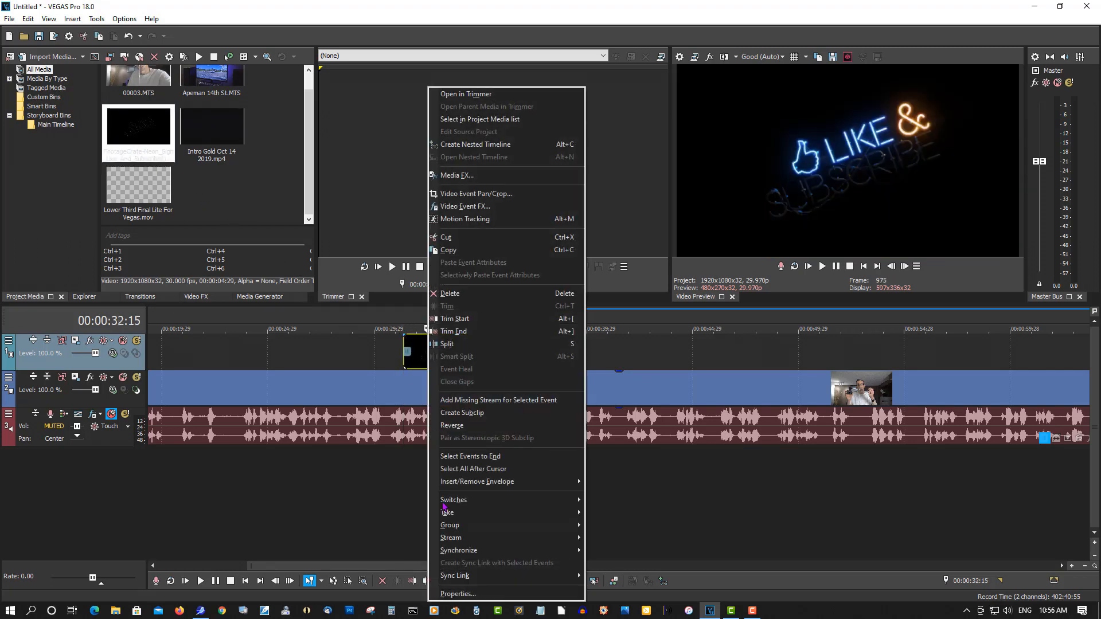
{"action": "left_click", "coordinate": [459, 595]}
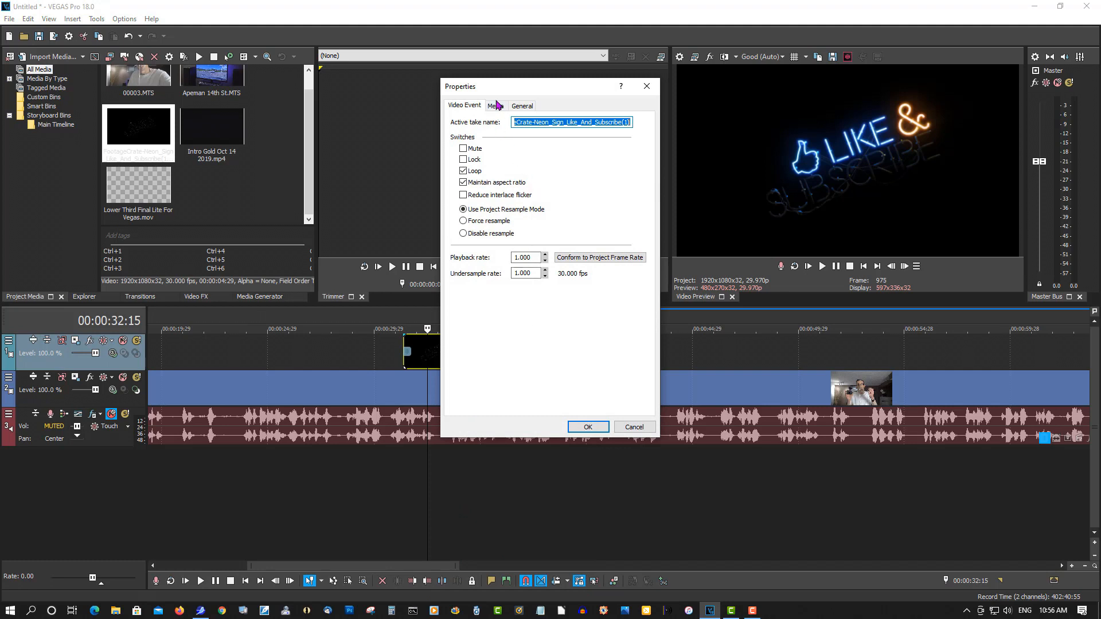
{"action": "left_click", "coordinate": [497, 105]}
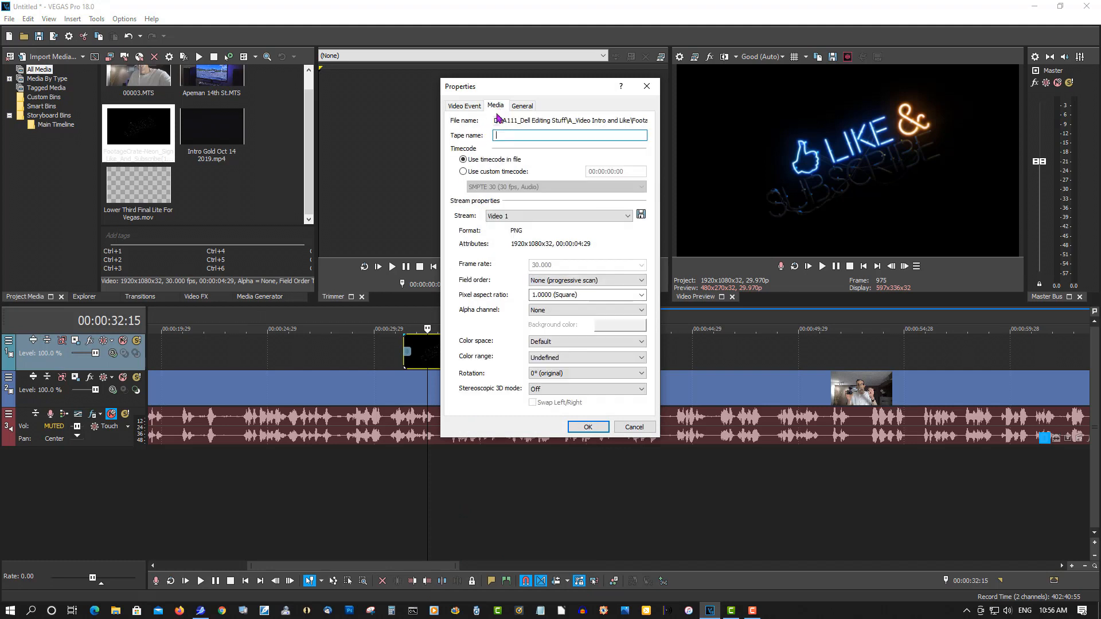
{"action": "left_click", "coordinate": [554, 310]}
{"action": "left_click", "coordinate": [556, 329]}
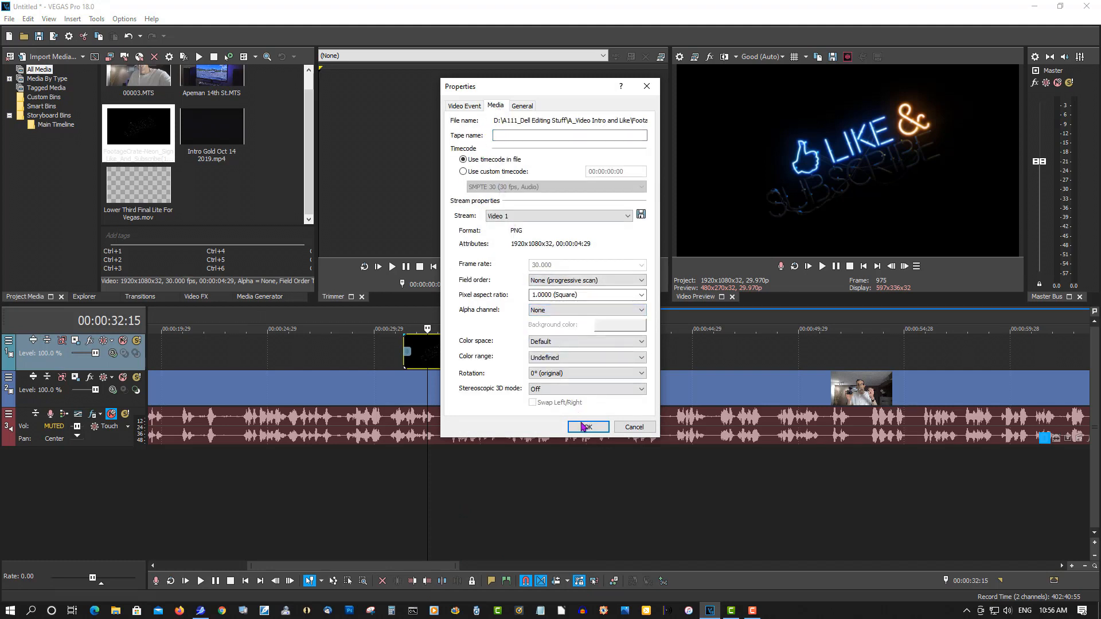
{"action": "left_click", "coordinate": [575, 311]}
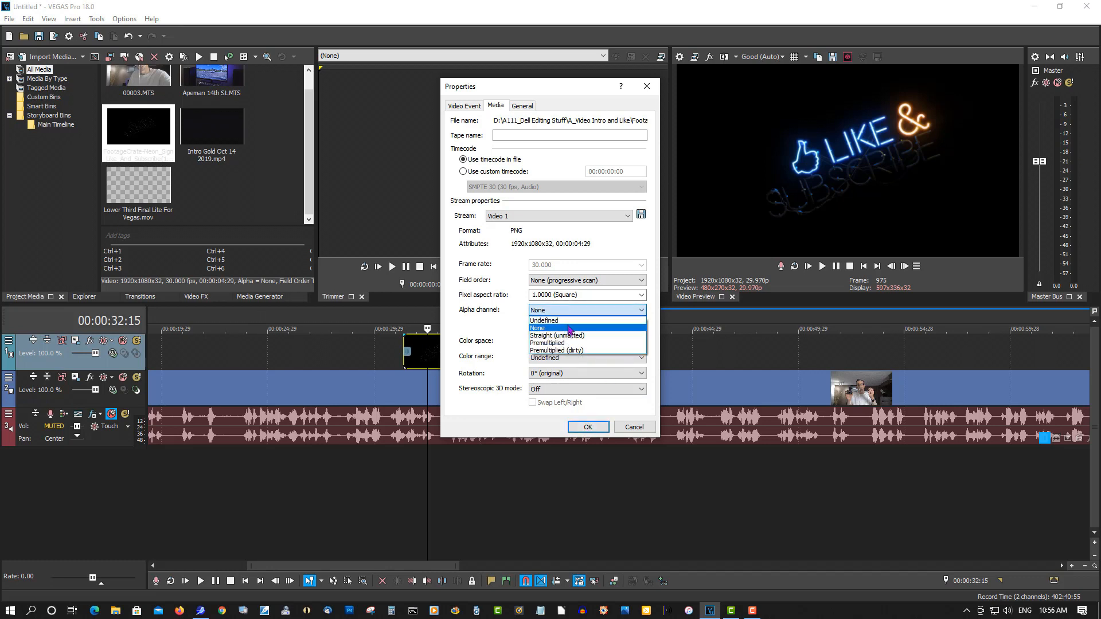
{"action": "left_click", "coordinate": [571, 330]}
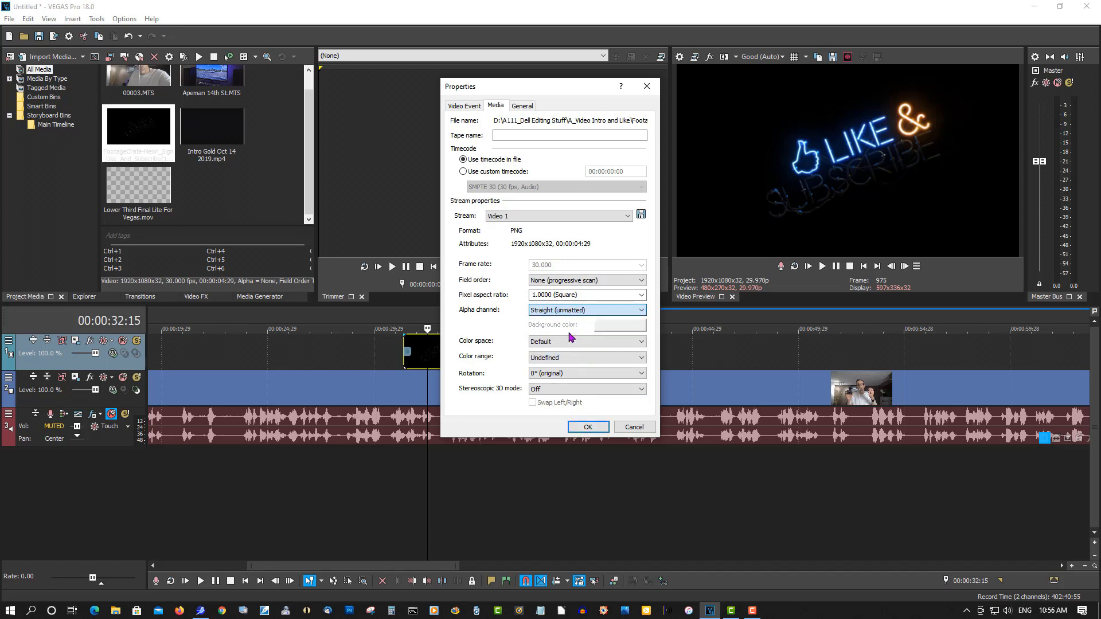
{"action": "left_click", "coordinate": [585, 427]}
{"action": "left_click", "coordinate": [456, 315]}
{"action": "left_click", "coordinate": [487, 319]}
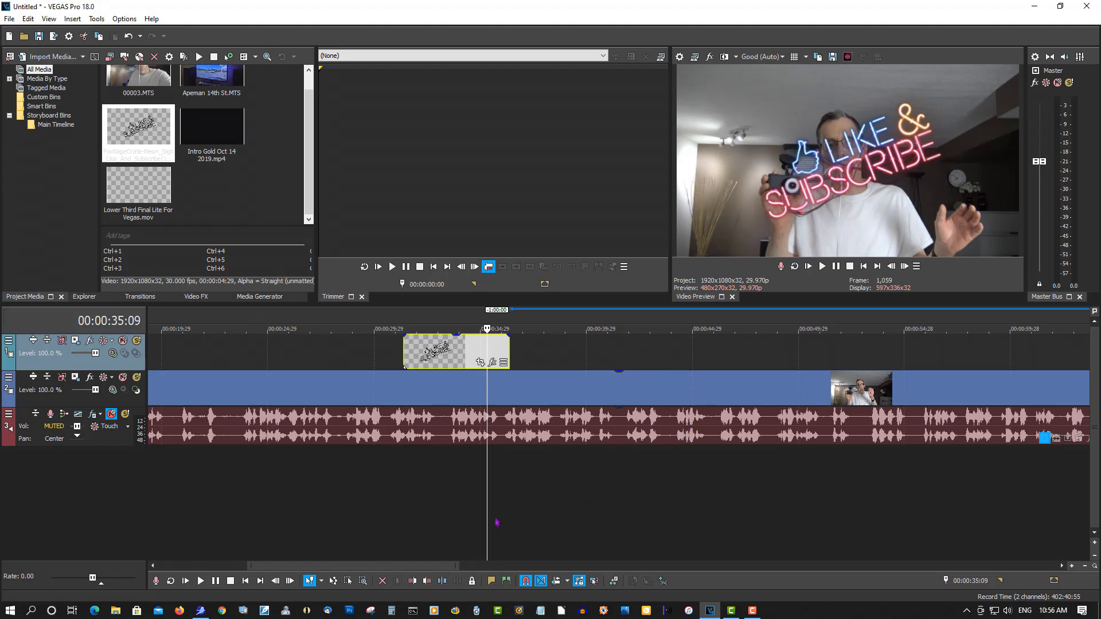
Step: Apply the (Default) Flash transition to the crossfade between the host clip and the dash cam clip
{"action": "scroll", "coordinate": [499, 511], "scroll_direction": "down", "scroll_amount": 4}
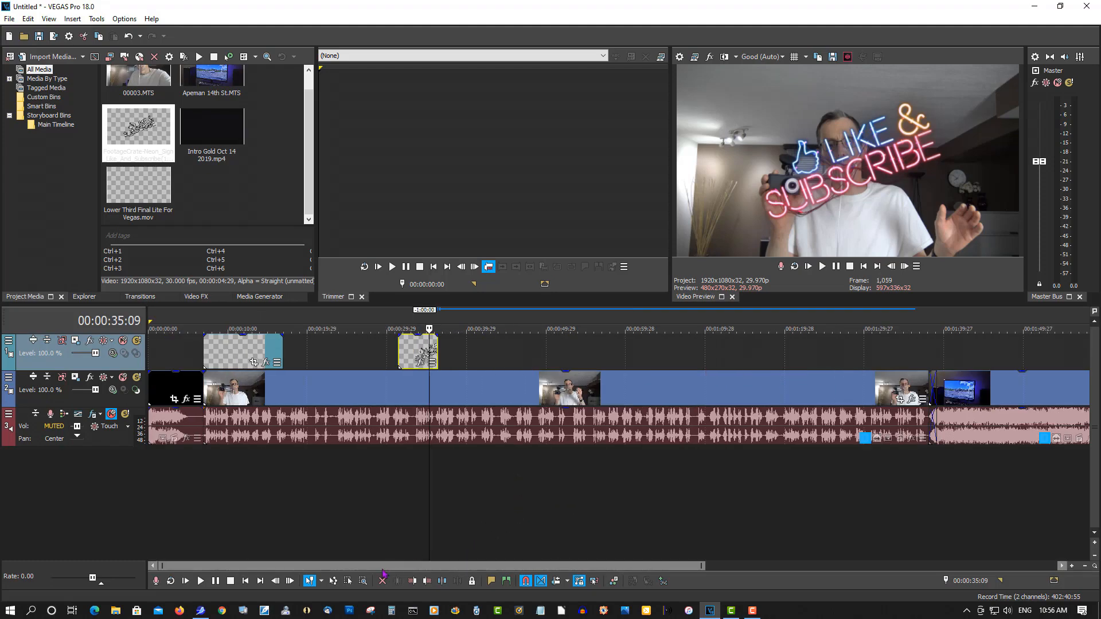
{"action": "left_click_drag", "start_coordinate": [381, 567], "coordinate": [611, 574]}
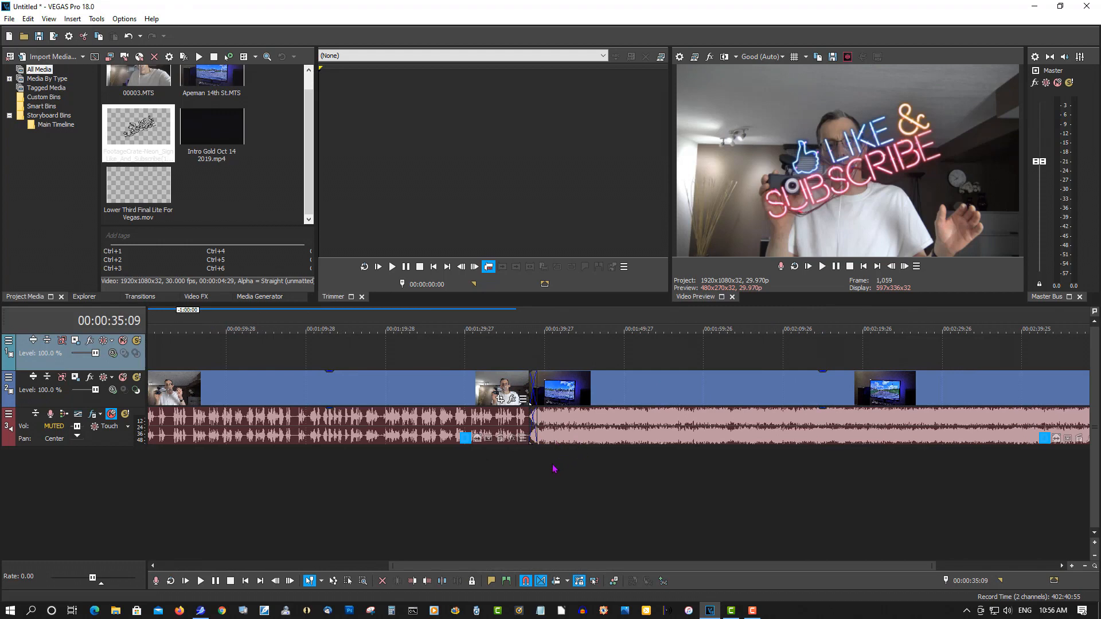
{"action": "scroll", "coordinate": [552, 471], "scroll_direction": "up", "scroll_amount": 2}
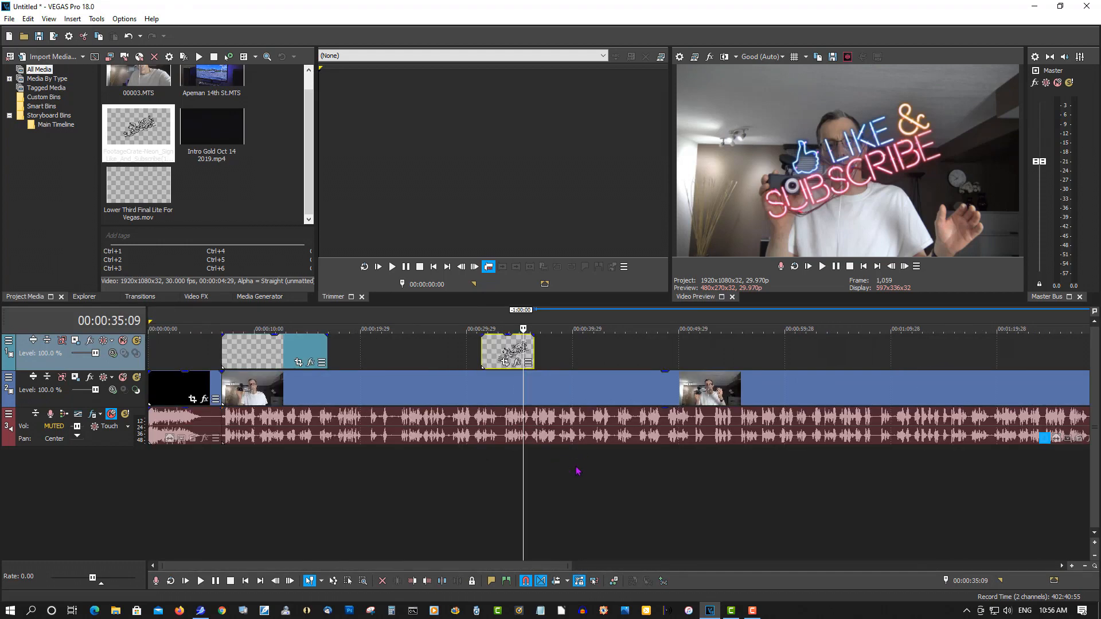
{"action": "scroll", "coordinate": [570, 472], "scroll_direction": "up", "scroll_amount": 2}
{"action": "left_click_drag", "start_coordinate": [381, 569], "coordinate": [688, 581]}
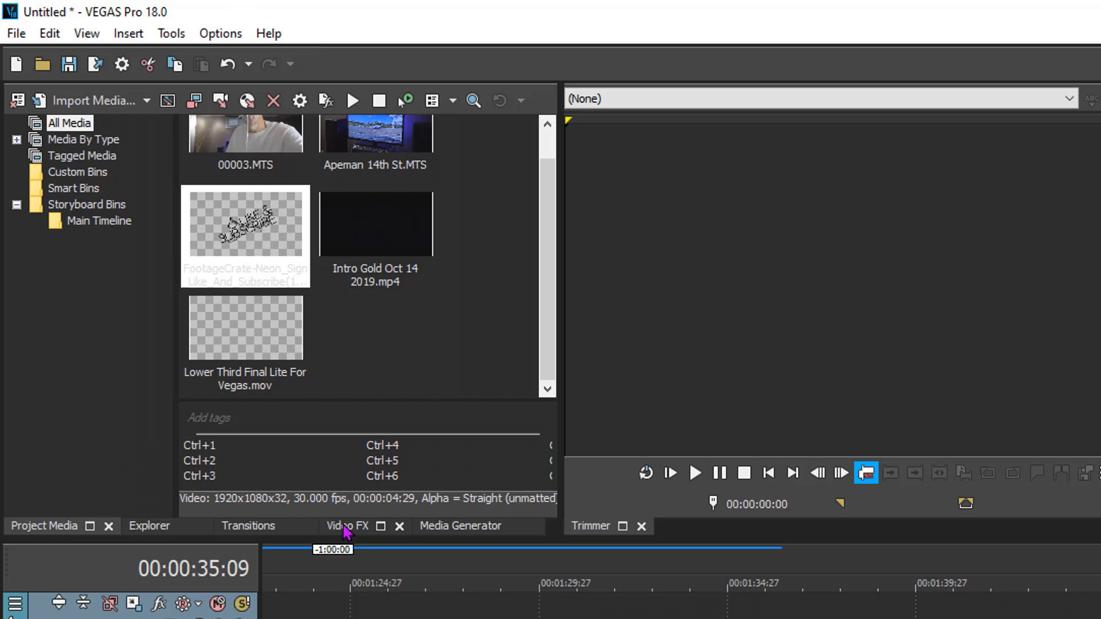
{"action": "left_click", "coordinate": [249, 528]}
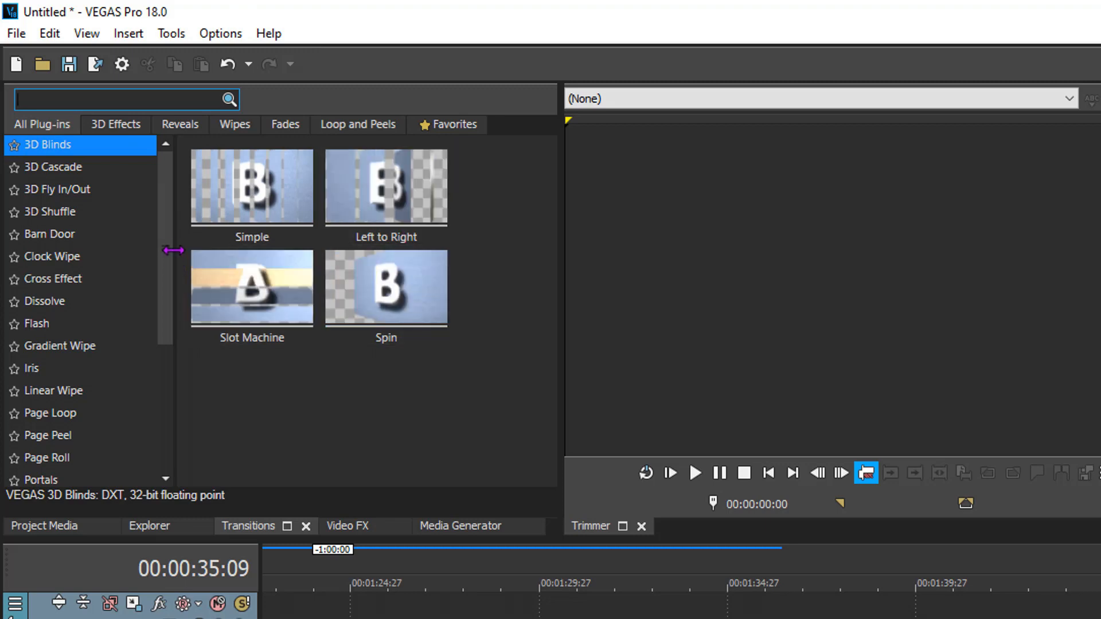
{"action": "scroll", "coordinate": [166, 239], "scroll_direction": "down", "scroll_amount": 2}
{"action": "scroll", "coordinate": [168, 212], "scroll_direction": "up", "scroll_amount": 2}
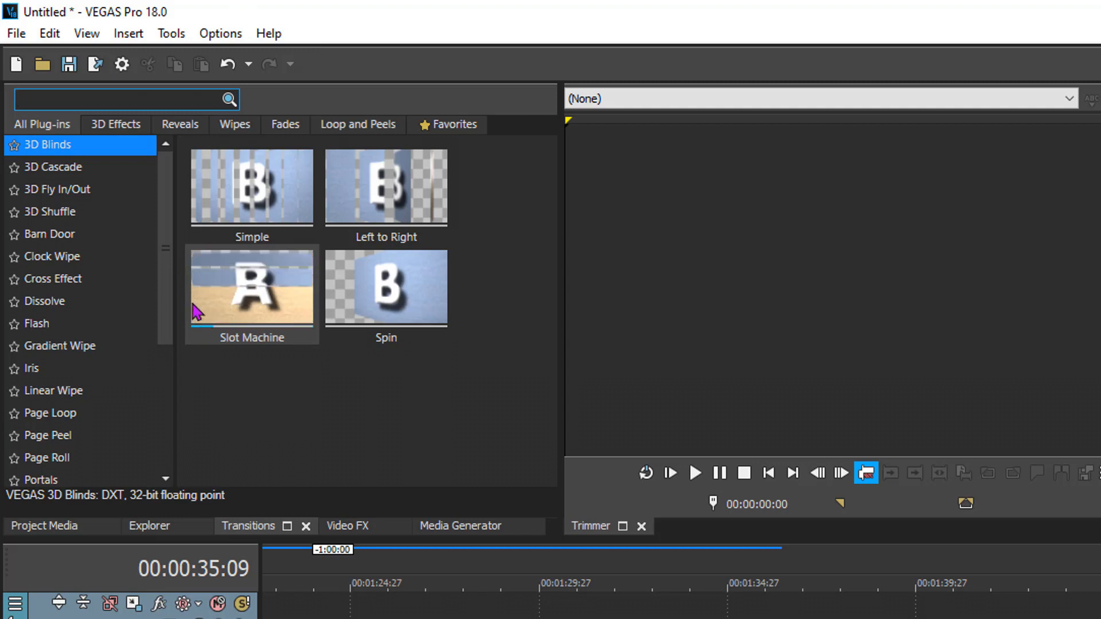
{"action": "mouse_move", "coordinate": [161, 227]}
{"action": "left_mouse_down"}
{"action": "mouse_move", "coordinate": [161, 371]}
{"action": "mouse_move", "coordinate": [165, 246]}
{"action": "left_mouse_up"}
{"action": "left_click", "coordinate": [64, 278]}
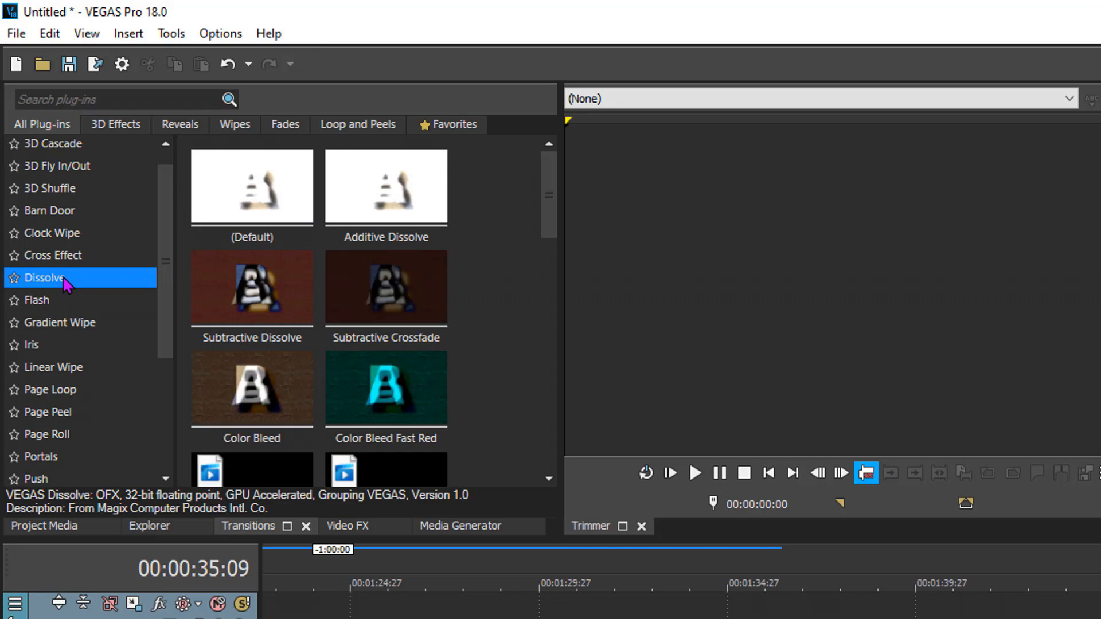
{"action": "left_click", "coordinate": [248, 210]}
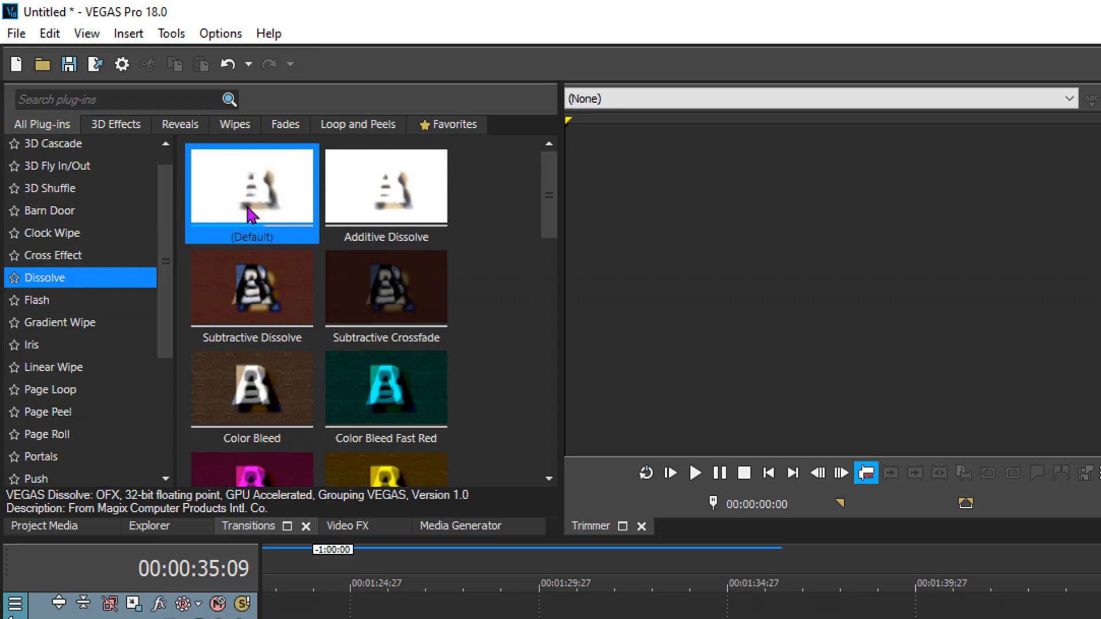
{"action": "left_click", "coordinate": [98, 304]}
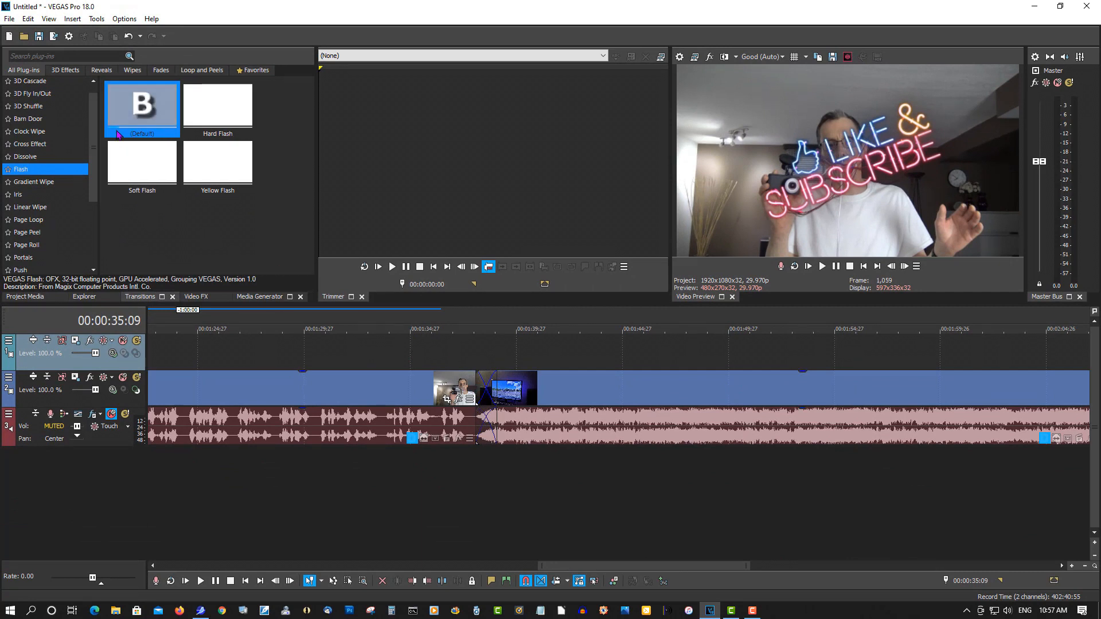
{"action": "left_click_drag", "start_coordinate": [123, 148], "coordinate": [486, 396]}
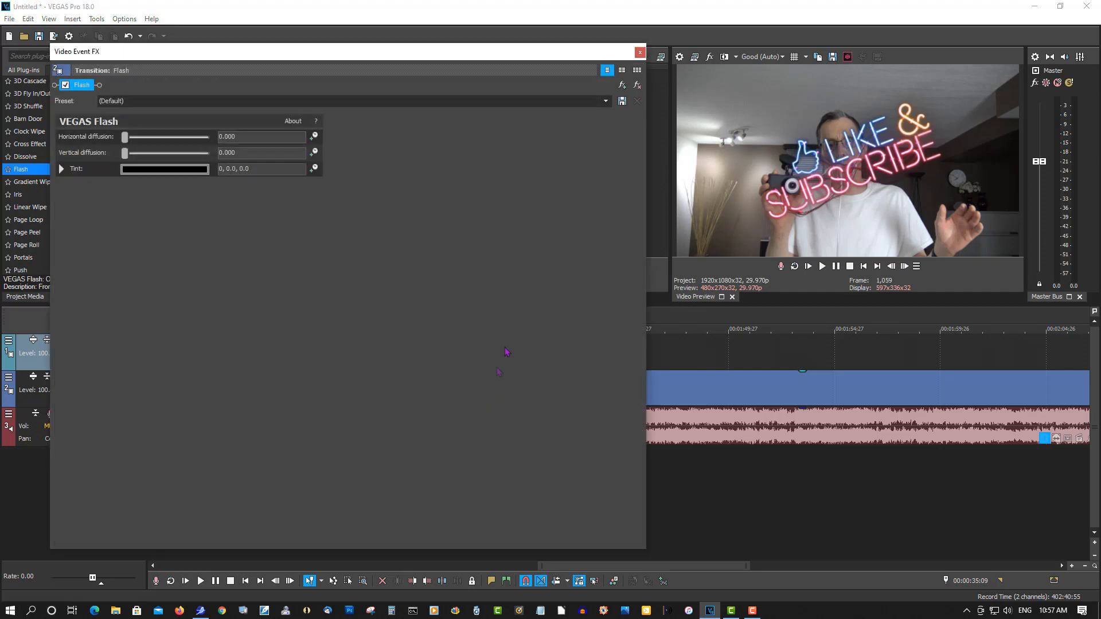
{"action": "left_click", "coordinate": [640, 53]}
Step: Play back the Flash transition between the host and dash cam clips from 00:01:37;12
{"action": "left_click", "coordinate": [483, 343]}
{"action": "left_click", "coordinate": [463, 341]}
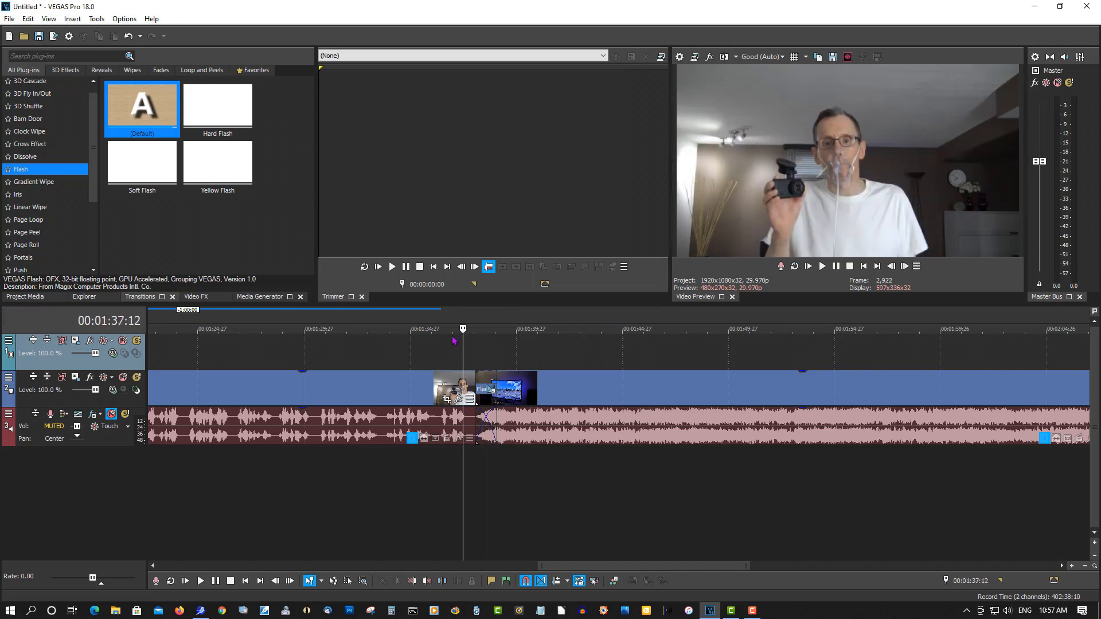
{"action": "left_click", "coordinate": [827, 270]}
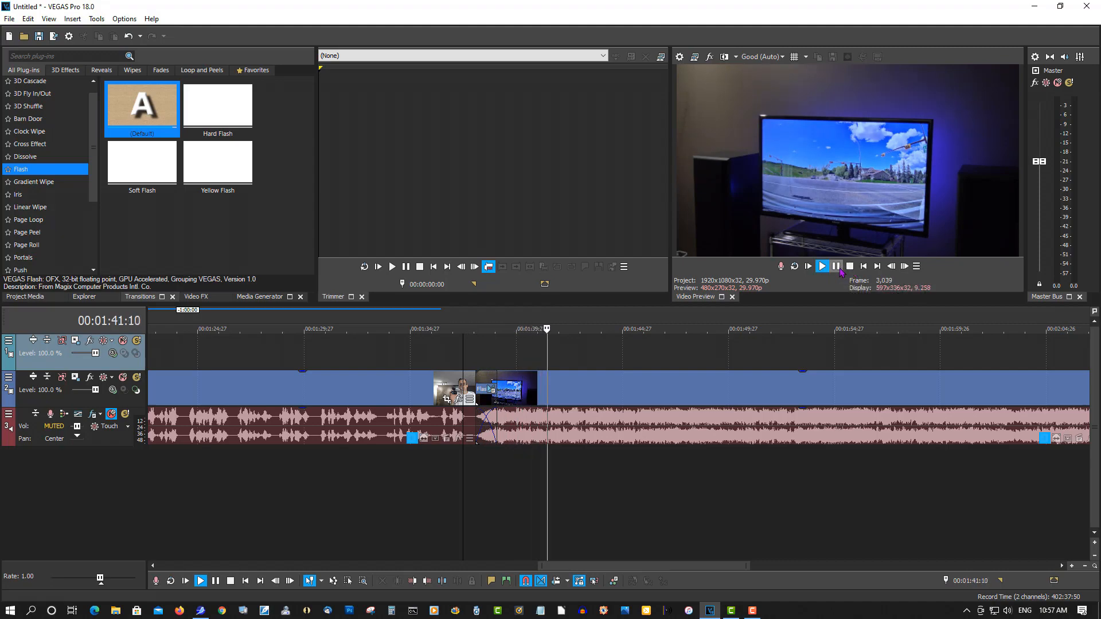
{"action": "left_click", "coordinate": [838, 268]}
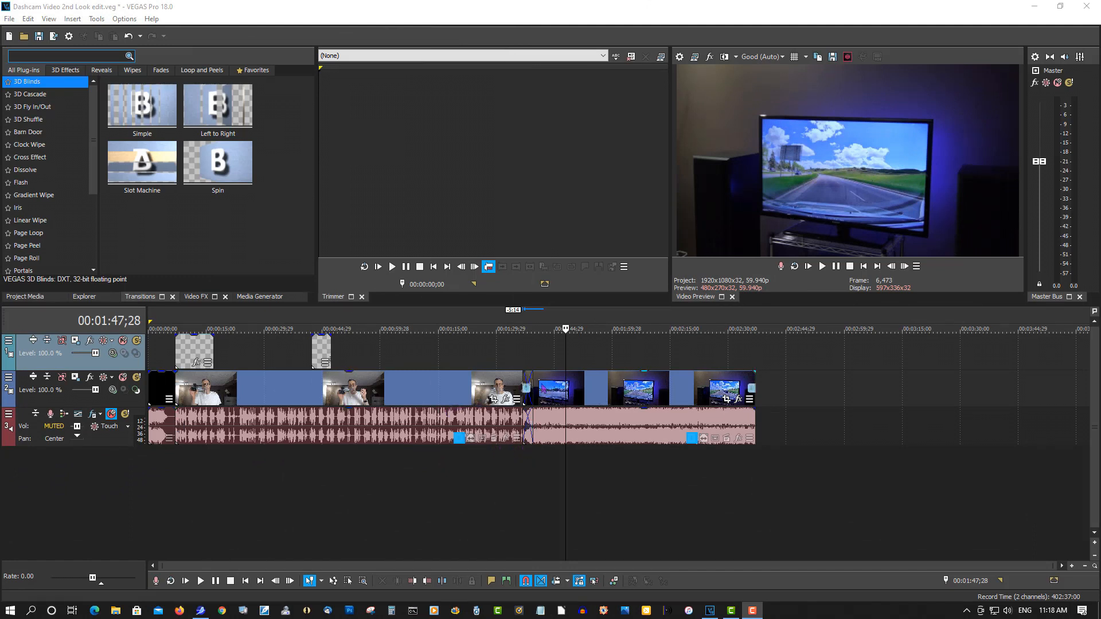
Step: Insert a new video track above the others and add a text media event reading TEST at 00:01:47;28
{"action": "right_click", "coordinate": [573, 349]}
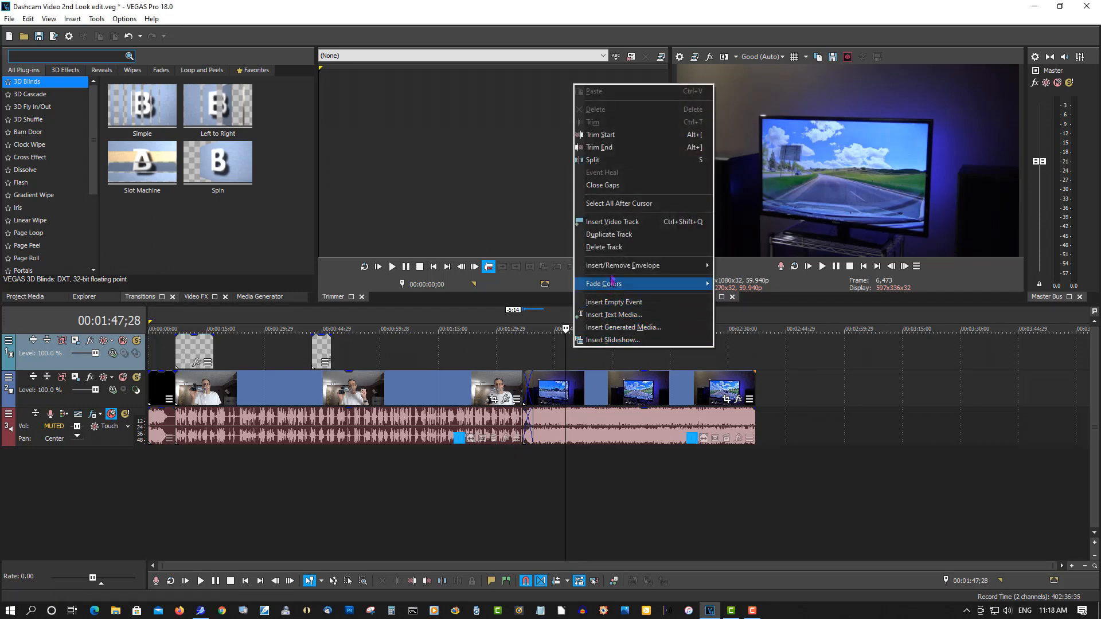
{"action": "left_click", "coordinate": [613, 222]}
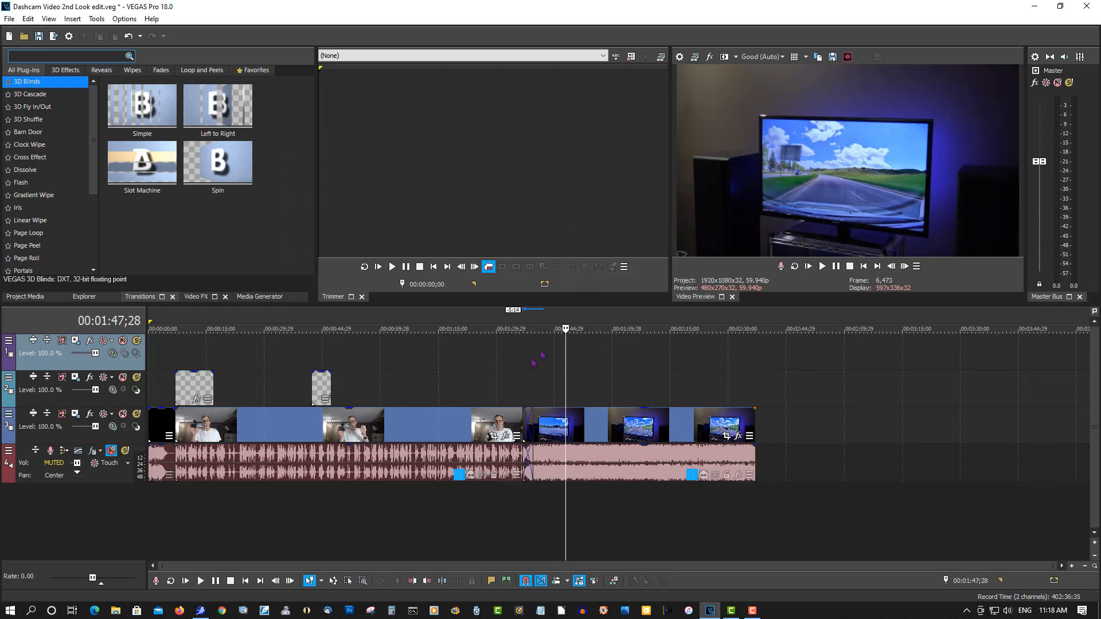
{"action": "right_click", "coordinate": [541, 355]}
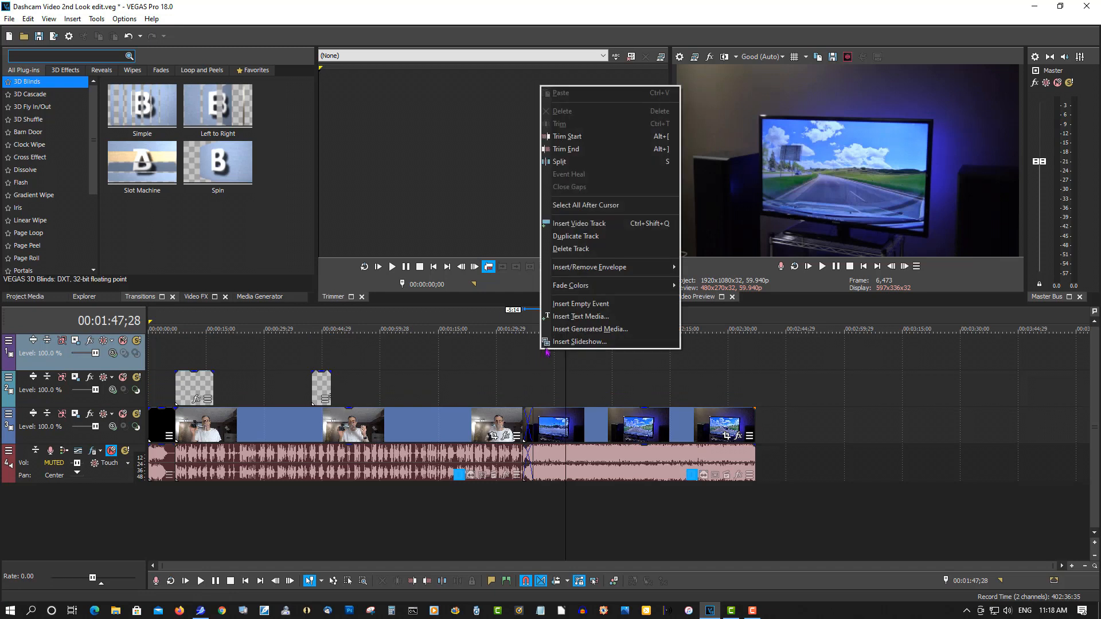
{"action": "left_click", "coordinate": [570, 316]}
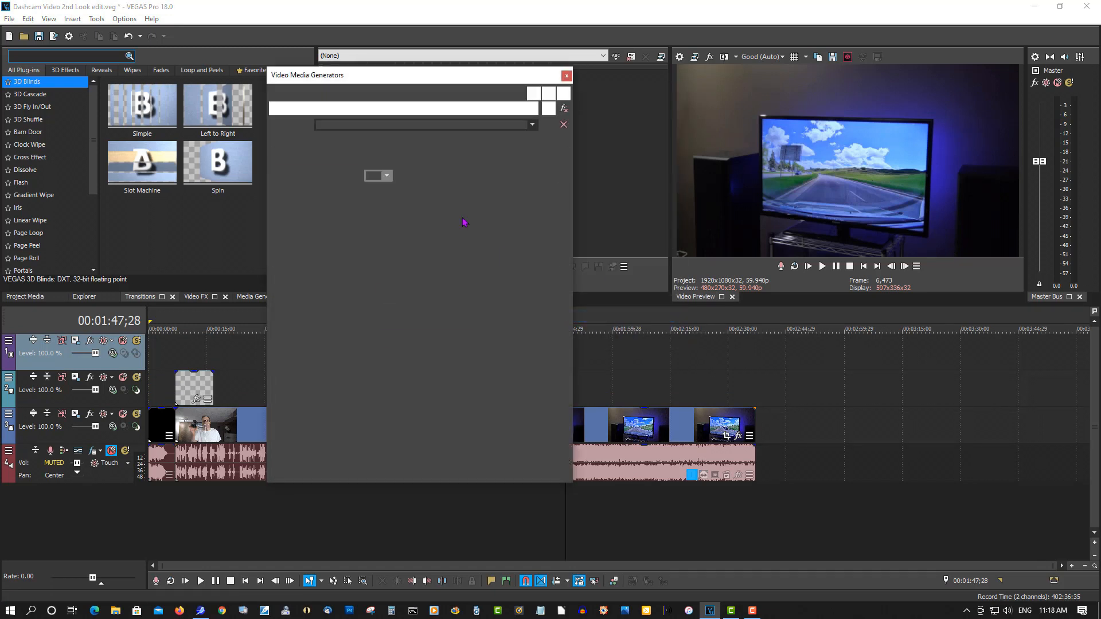
{"action": "left_click_drag", "start_coordinate": [518, 207], "coordinate": [325, 207]}
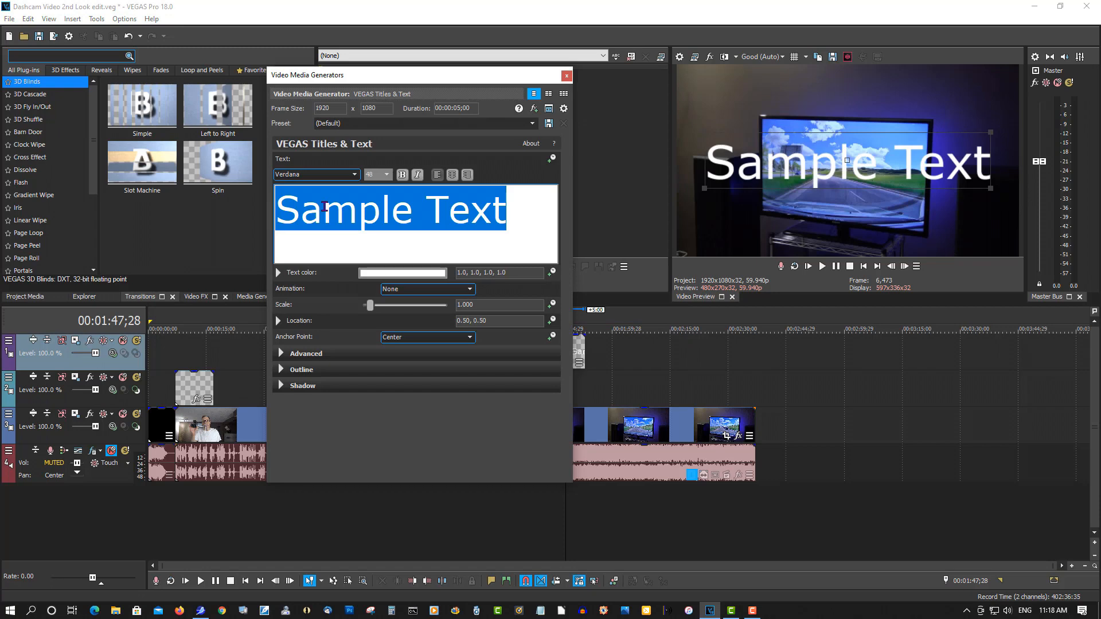
{"action": "type", "text": "TEST"}
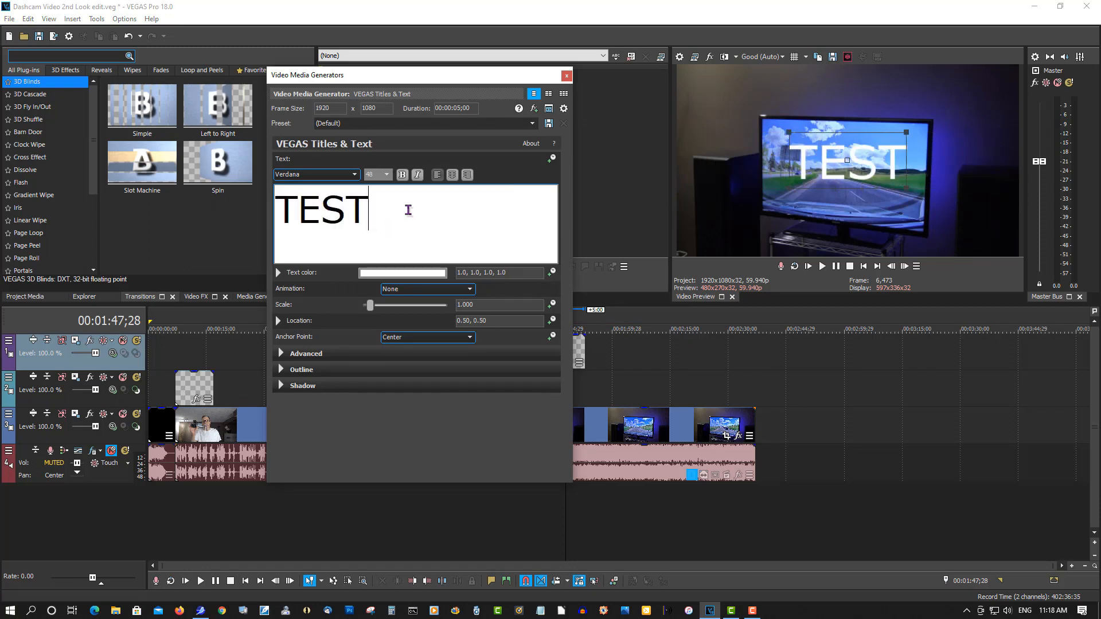
Step: Set the TEST text's font to Impact, scale it to about 0.83 and place it above the TV at location 0.50, 0.85
{"action": "left_click_drag", "start_coordinate": [406, 209], "coordinate": [277, 208]}
{"action": "left_click", "coordinate": [302, 175]}
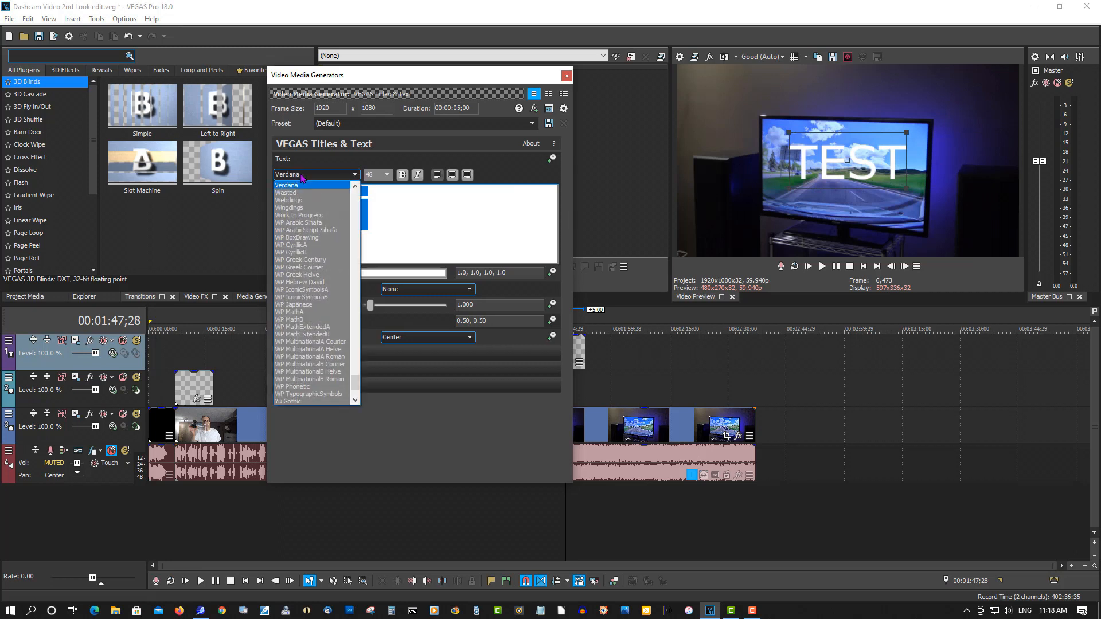
{"action": "key", "text": "i"}
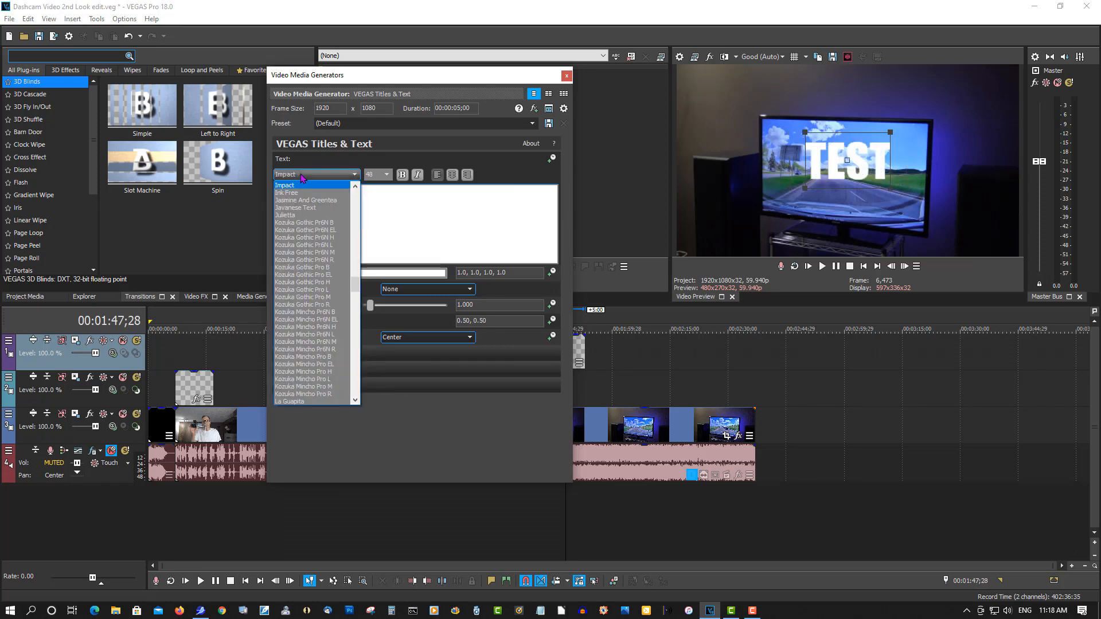
{"action": "left_click", "coordinate": [325, 186]}
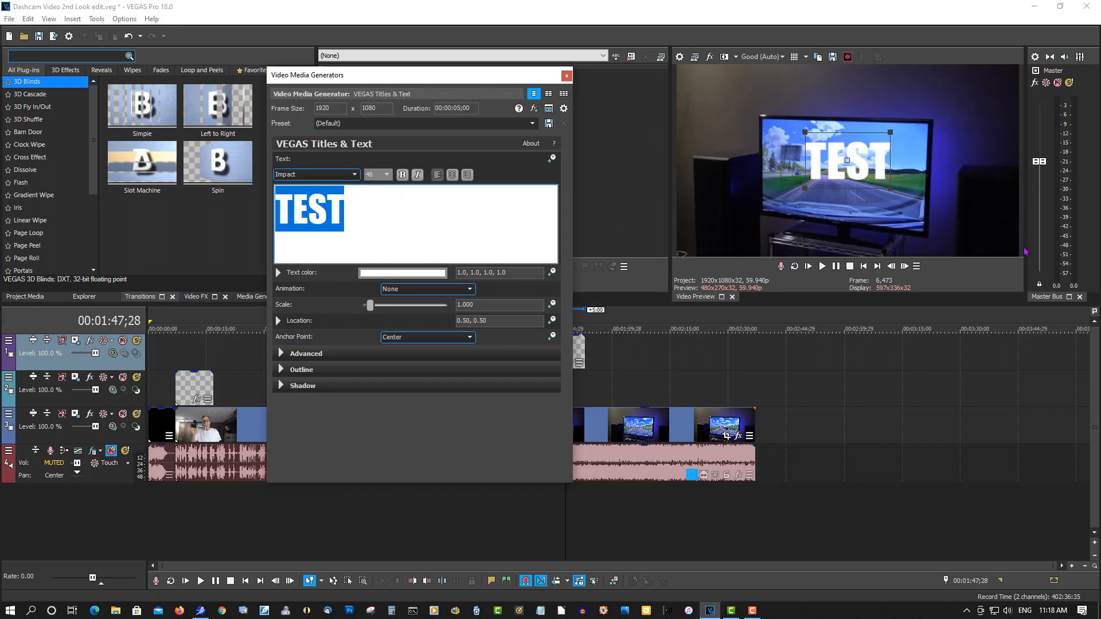
{"action": "left_click_drag", "start_coordinate": [841, 171], "coordinate": [829, 105]}
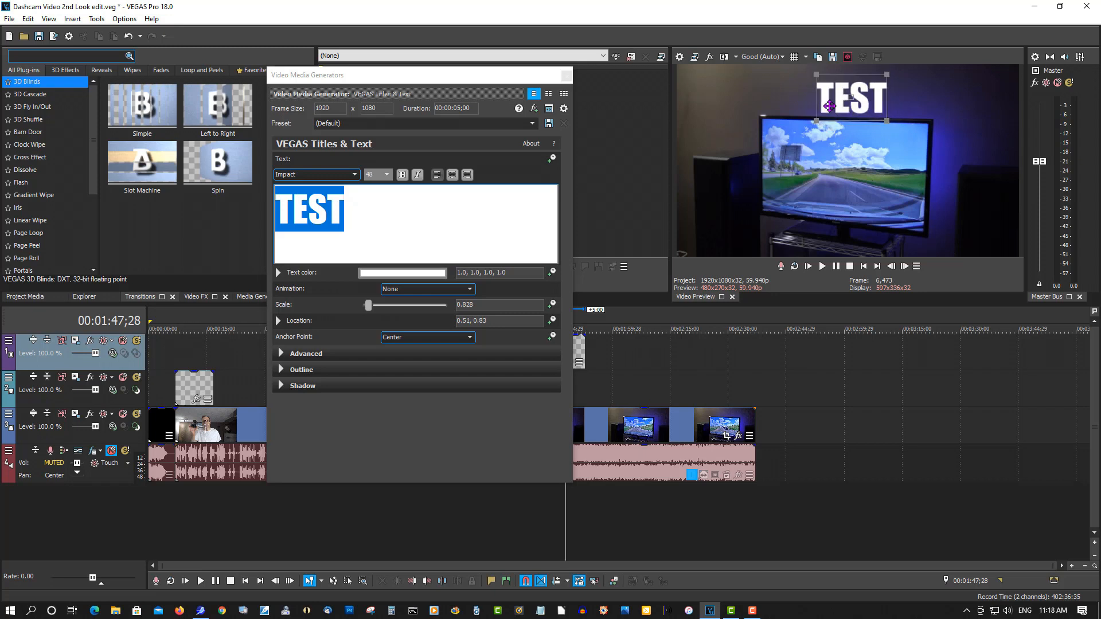
{"action": "left_click_drag", "start_coordinate": [830, 106], "coordinate": [826, 101]}
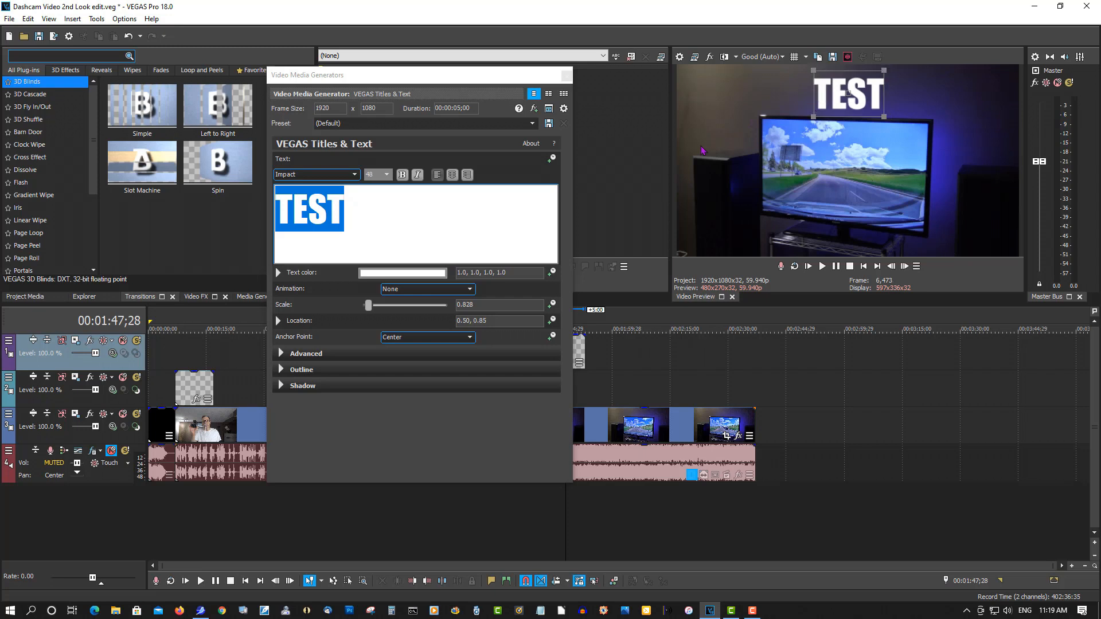
Step: Give the TEST text a near-black outline (0.0, 0.02, 0.03, 1.0) with a width of about 6.4
{"action": "left_click", "coordinate": [285, 357]}
{"action": "left_click", "coordinate": [281, 354]}
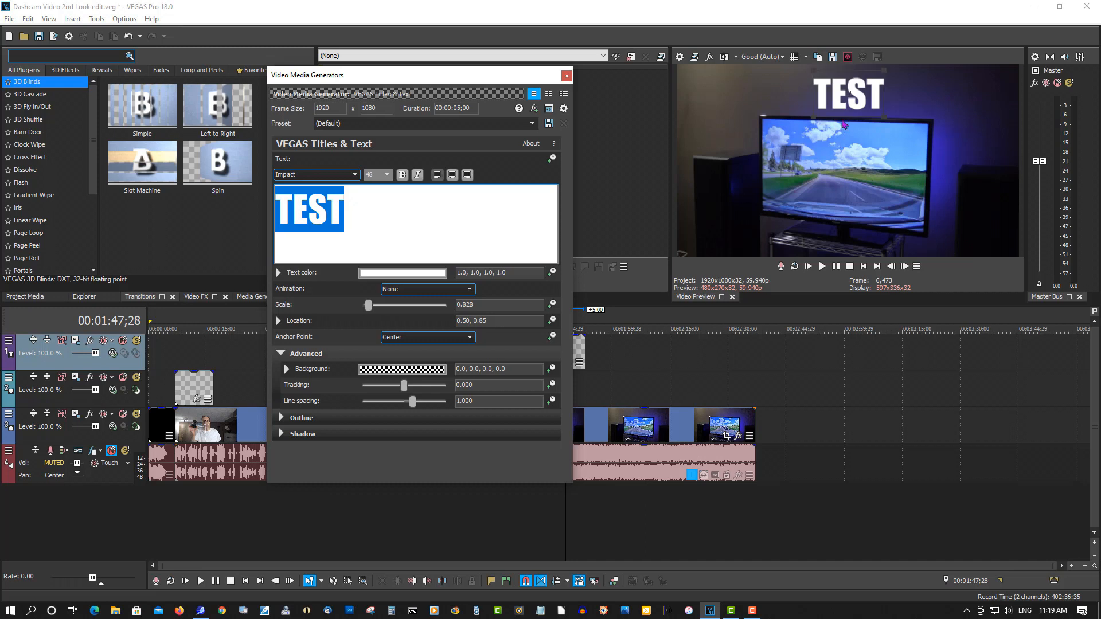
{"action": "left_click", "coordinate": [281, 419]}
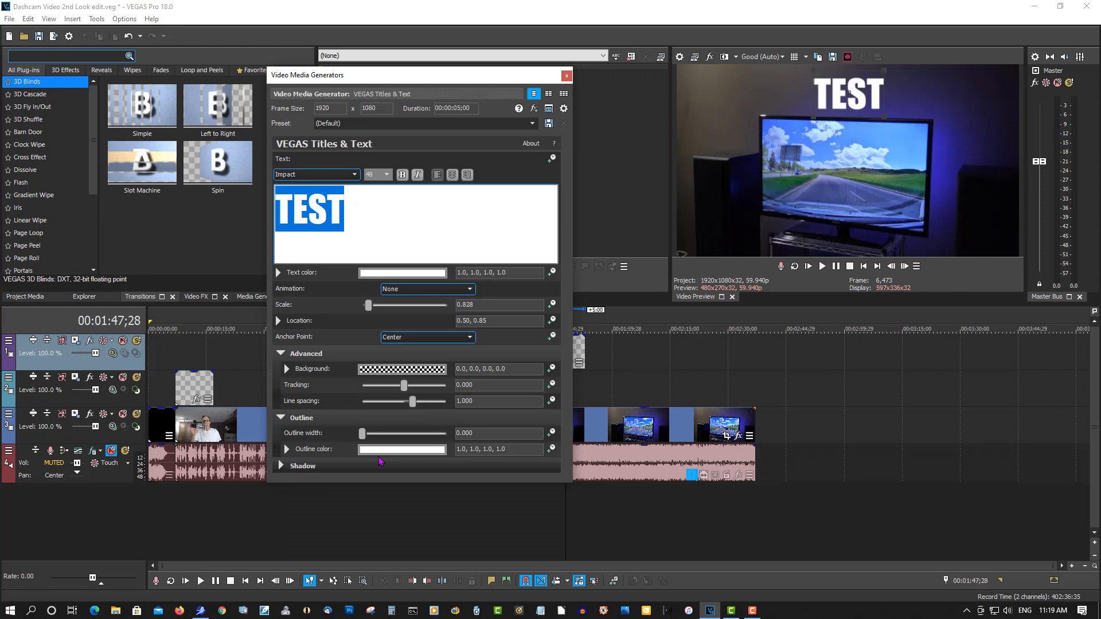
{"action": "left_click", "coordinate": [384, 452]}
{"action": "left_click_drag", "start_coordinate": [439, 480], "coordinate": [335, 599]}
{"action": "left_click", "coordinate": [306, 588]}
{"action": "left_click", "coordinate": [379, 436]}
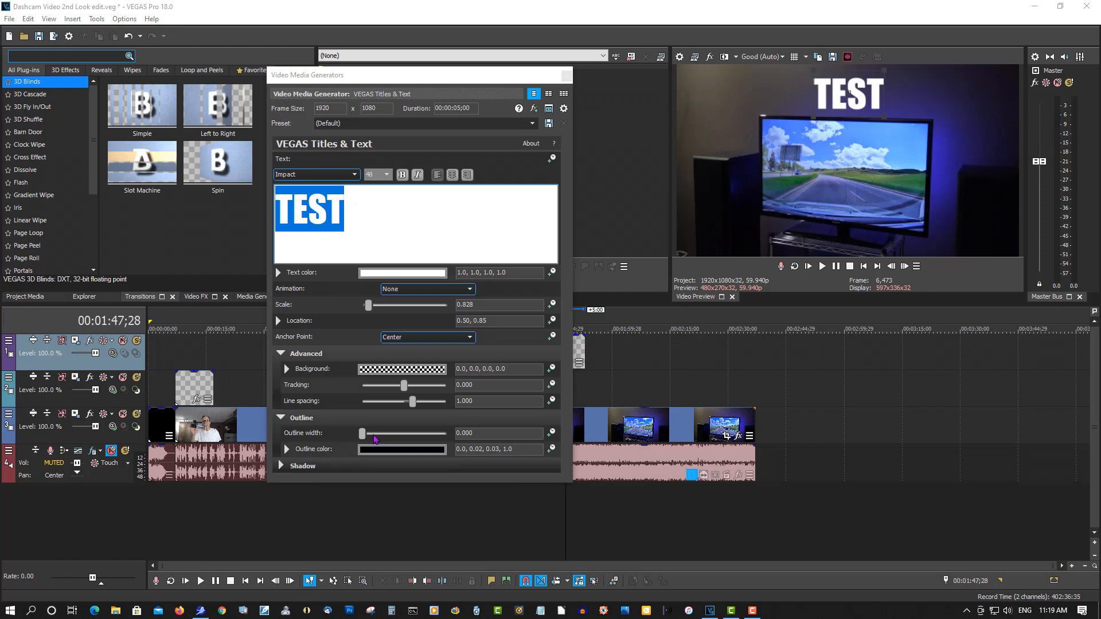
{"action": "left_click", "coordinate": [362, 434]}
{"action": "left_click_drag", "start_coordinate": [372, 436], "coordinate": [416, 437]}
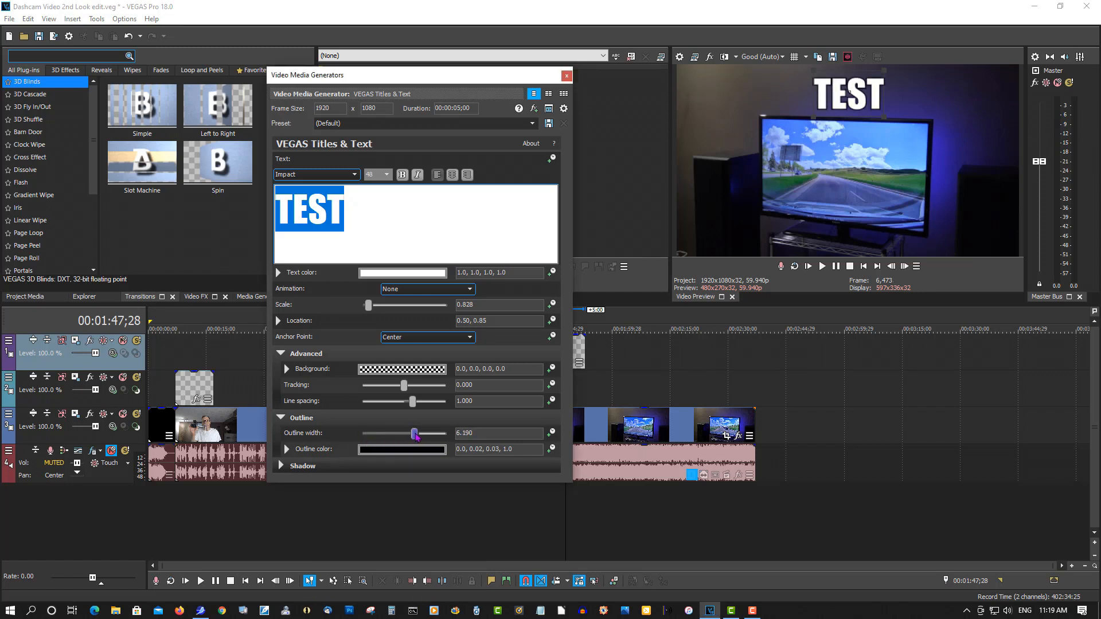
Step: Enlarge the TEST text to a scale of about 1.38, reposition it at location 0.48, 0.75, and close the text settings
{"action": "left_click", "coordinate": [869, 95]}
{"action": "left_click_drag", "start_coordinate": [848, 92], "coordinate": [799, 131]}
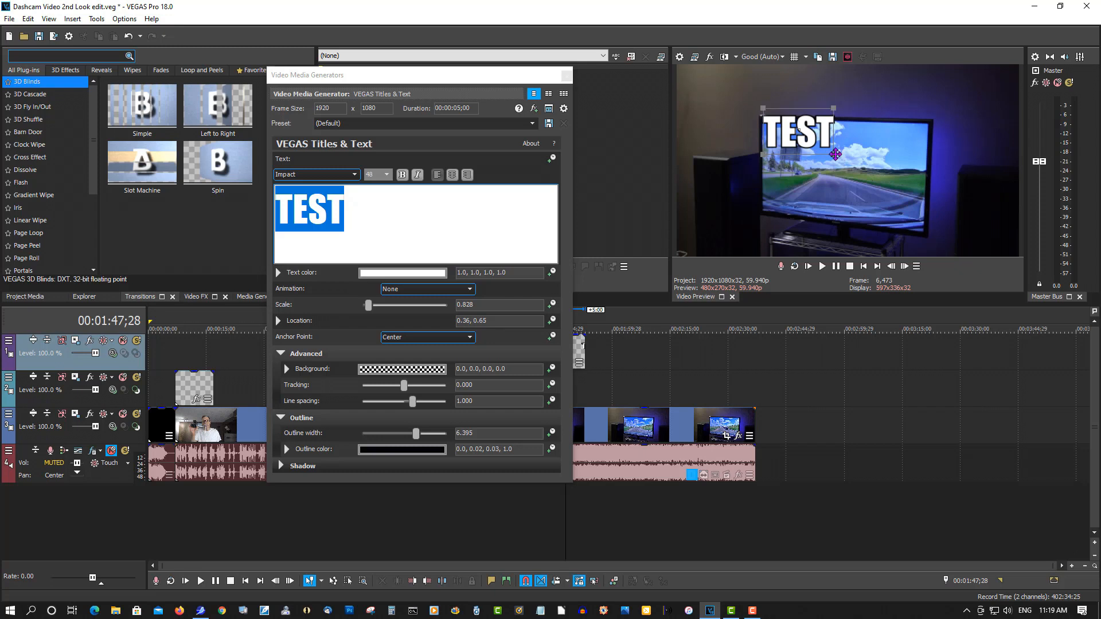
{"action": "left_click_drag", "start_coordinate": [836, 156], "coordinate": [871, 129]}
{"action": "left_click_drag", "start_coordinate": [798, 142], "coordinate": [842, 124]}
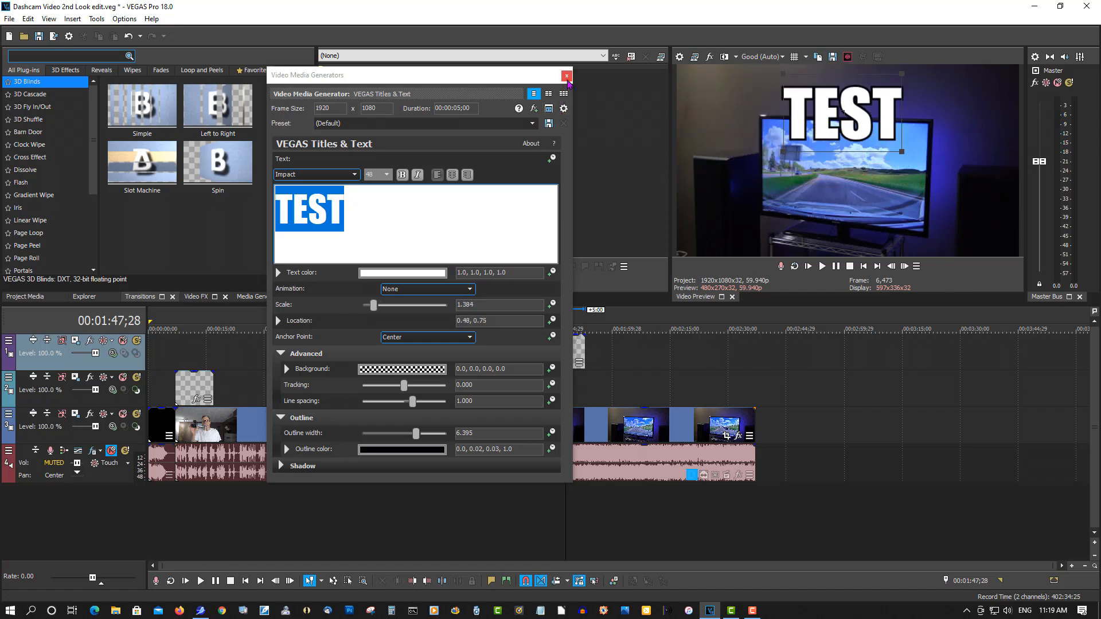
{"action": "left_click", "coordinate": [567, 76]}
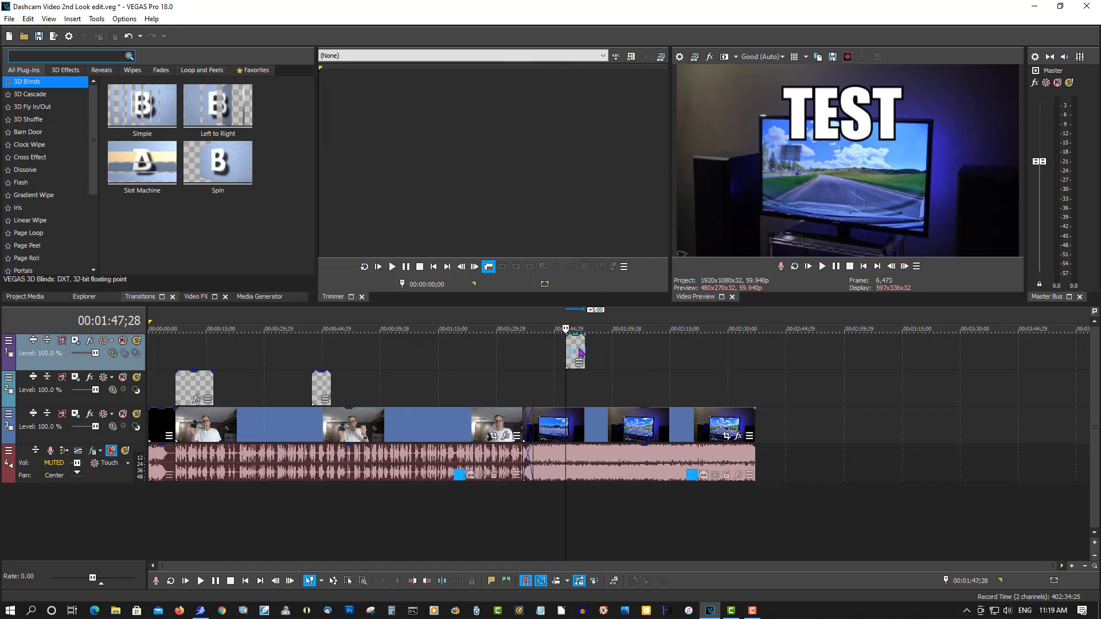
Step: Play back the TEST title over the dash cam clip from 00:01:46;19
{"action": "scroll", "coordinate": [576, 365], "scroll_direction": "up", "scroll_amount": 1}
{"action": "scroll", "coordinate": [577, 365], "scroll_direction": "up", "scroll_amount": 4}
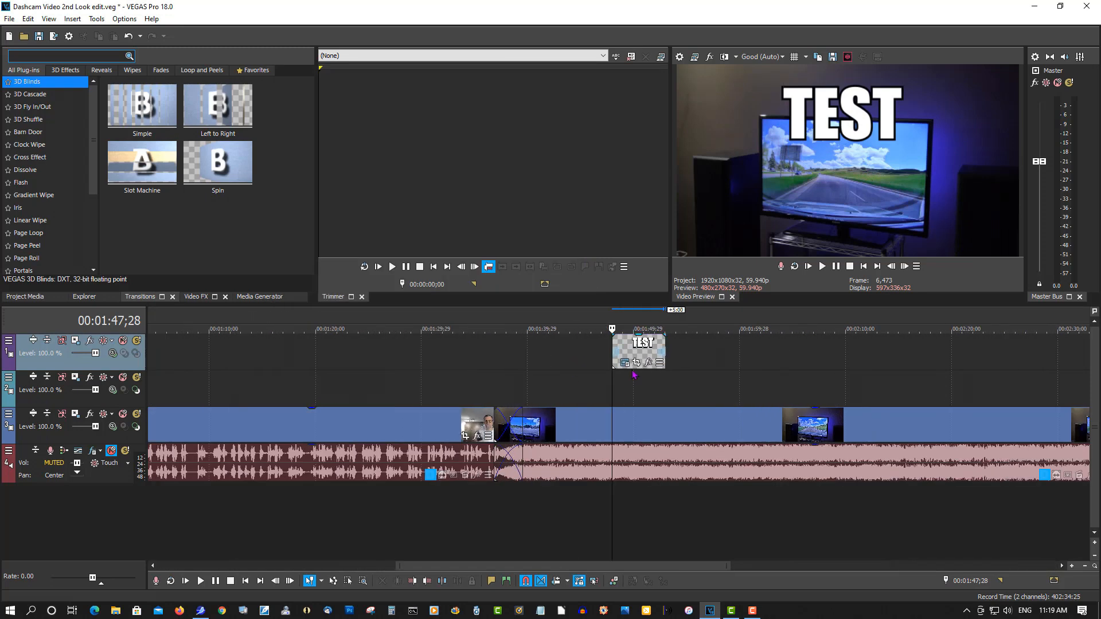
{"action": "left_click", "coordinate": [598, 323]}
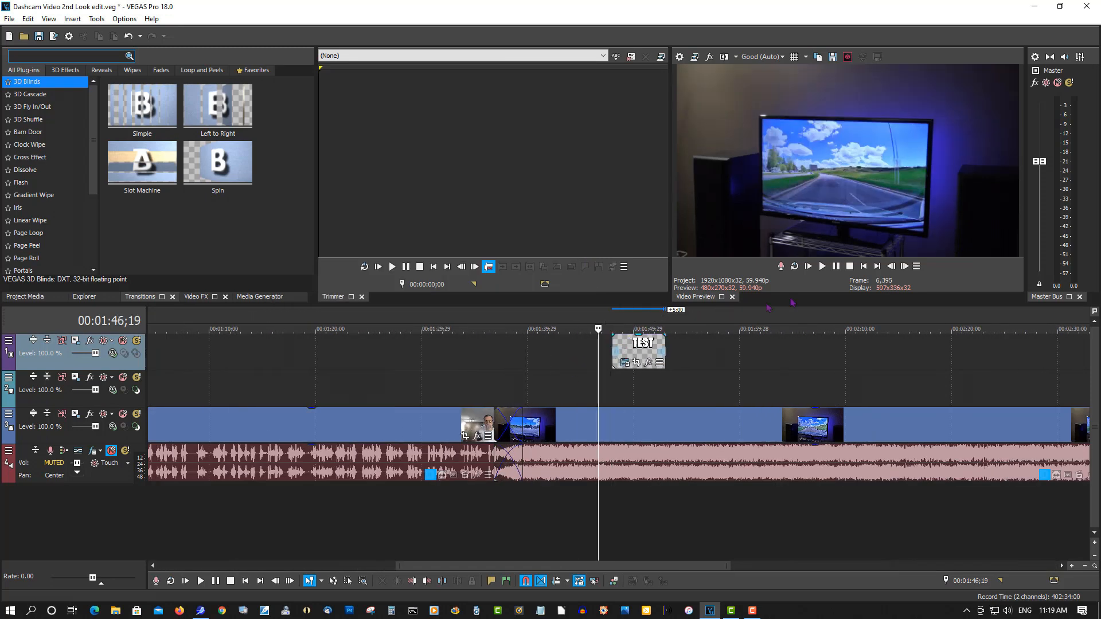
{"action": "left_click", "coordinate": [836, 267]}
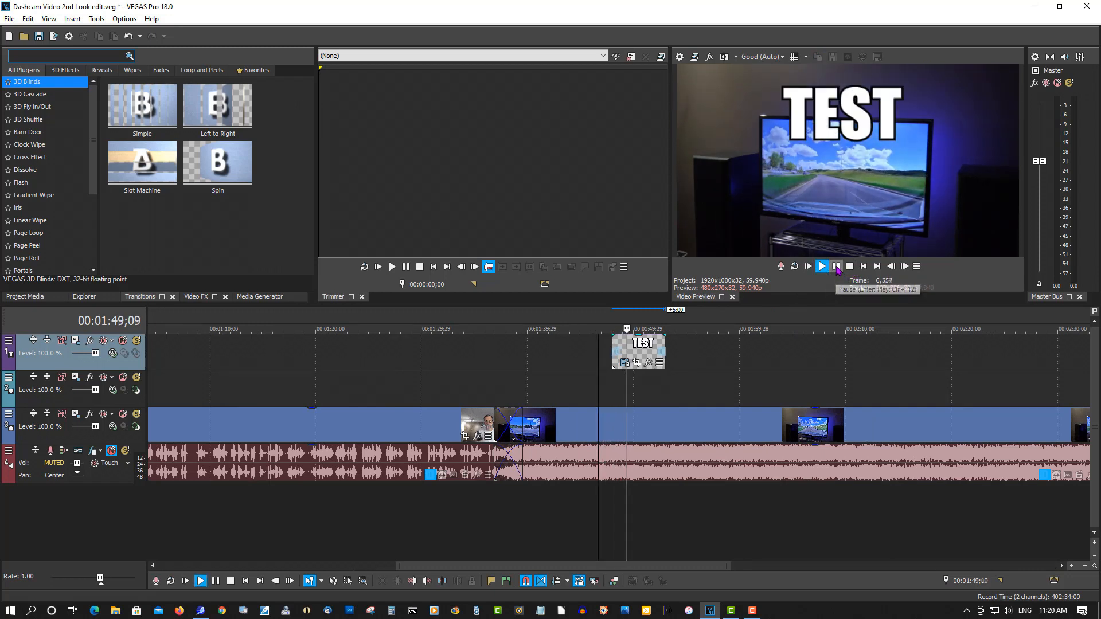
{"action": "left_click", "coordinate": [840, 269]}
Step: Add a short fade-in and fade-out to the TEST text event and play it back from just before its start
{"action": "left_click", "coordinate": [614, 335]}
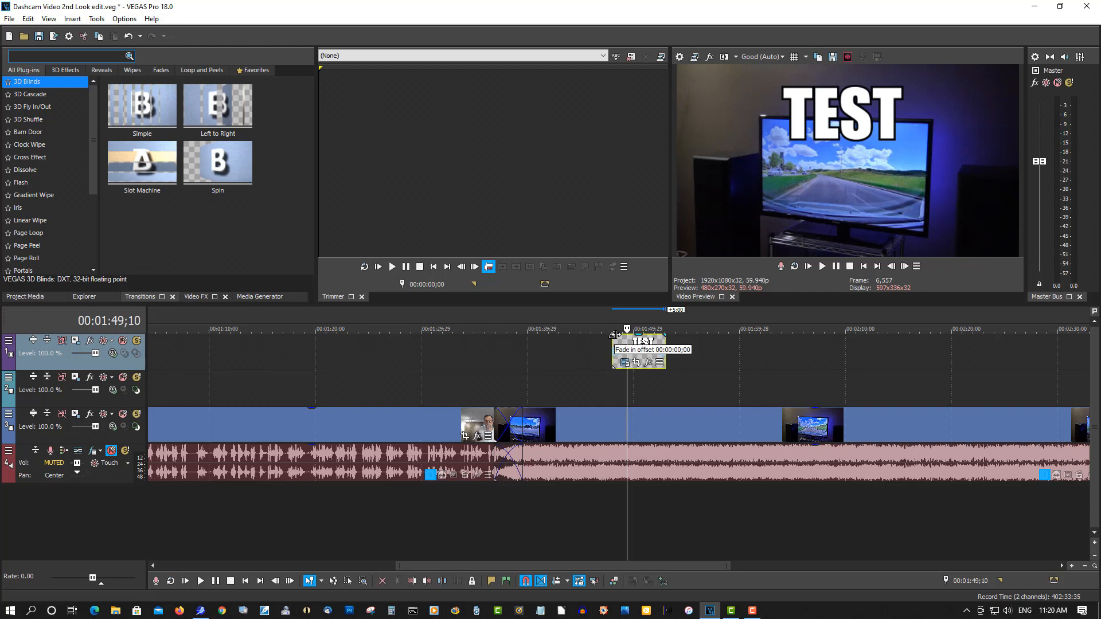
{"action": "left_click_drag", "start_coordinate": [615, 335], "coordinate": [659, 334]}
{"action": "left_click", "coordinate": [603, 322]}
{"action": "left_click", "coordinate": [822, 266]}
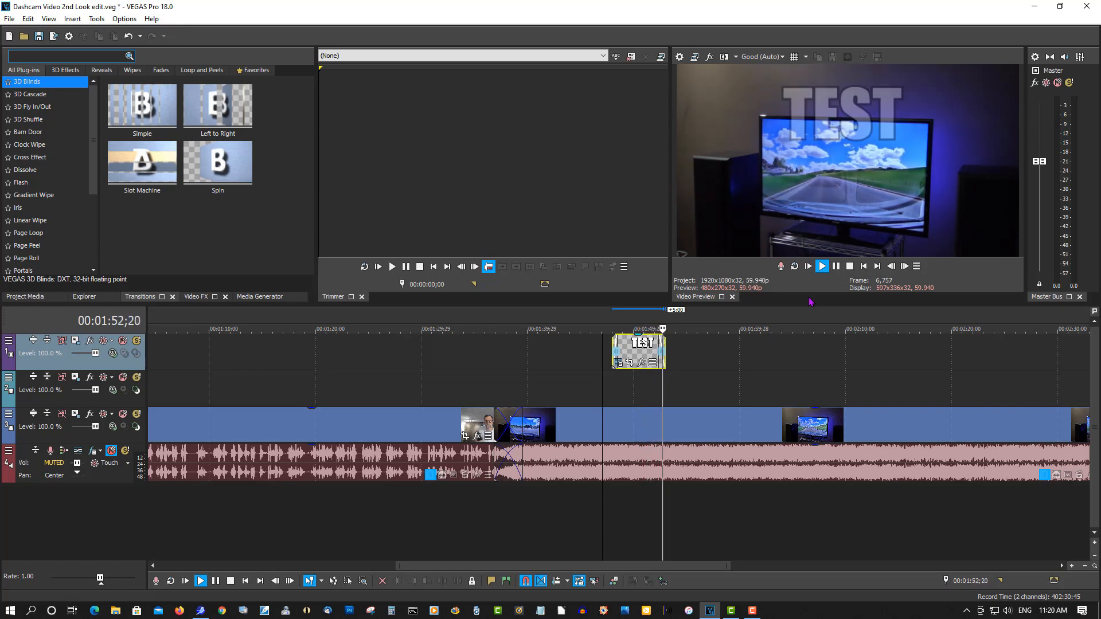
{"action": "left_click", "coordinate": [835, 267]}
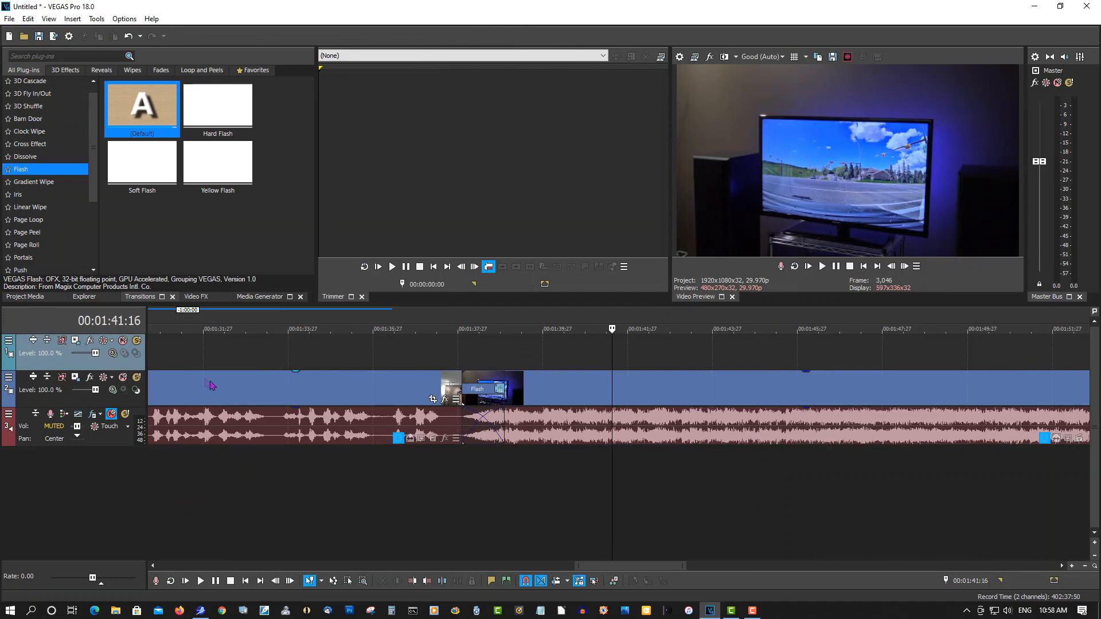
Step: Go back to the beginning of the timeline to examine the intro clip and the overlay events
{"action": "scroll", "coordinate": [210, 386], "scroll_direction": "down", "scroll_amount": 3}
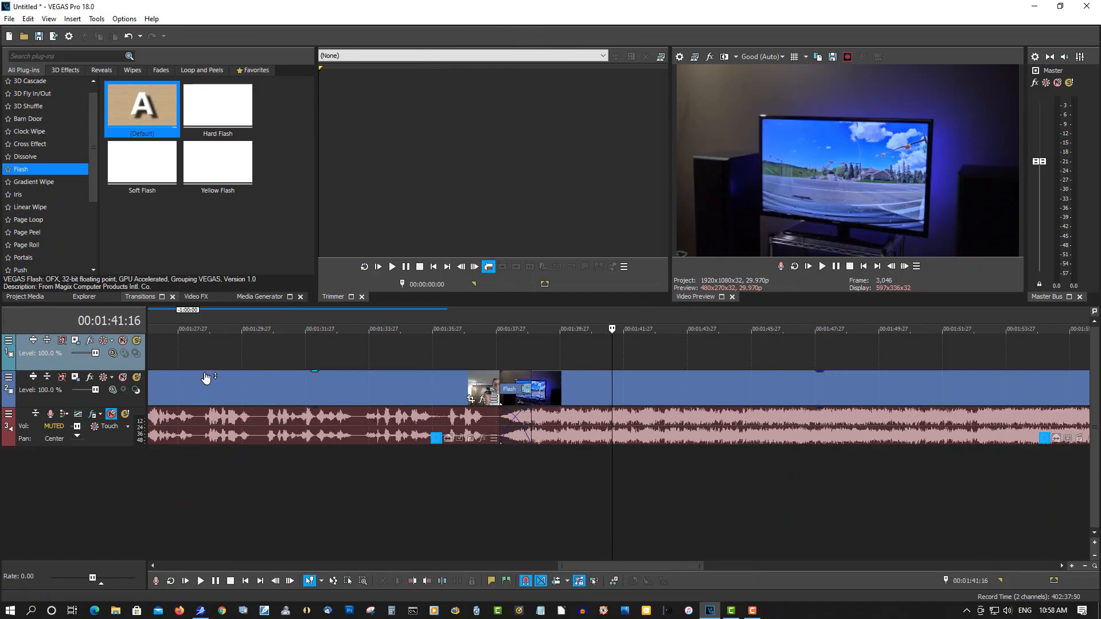
{"action": "left_click_drag", "start_coordinate": [627, 567], "coordinate": [237, 568]}
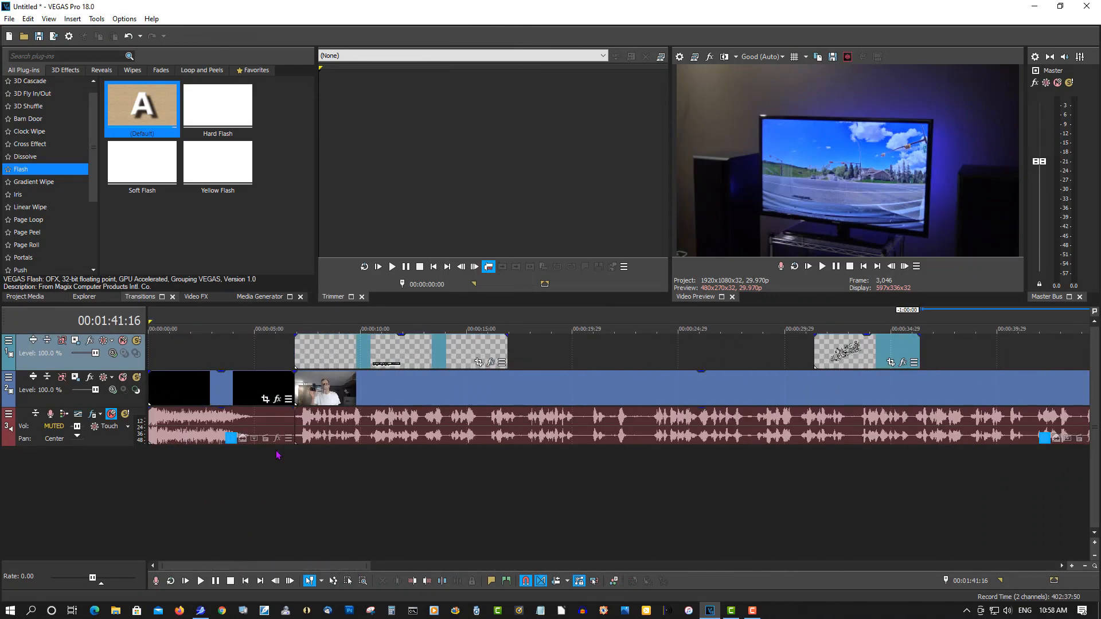